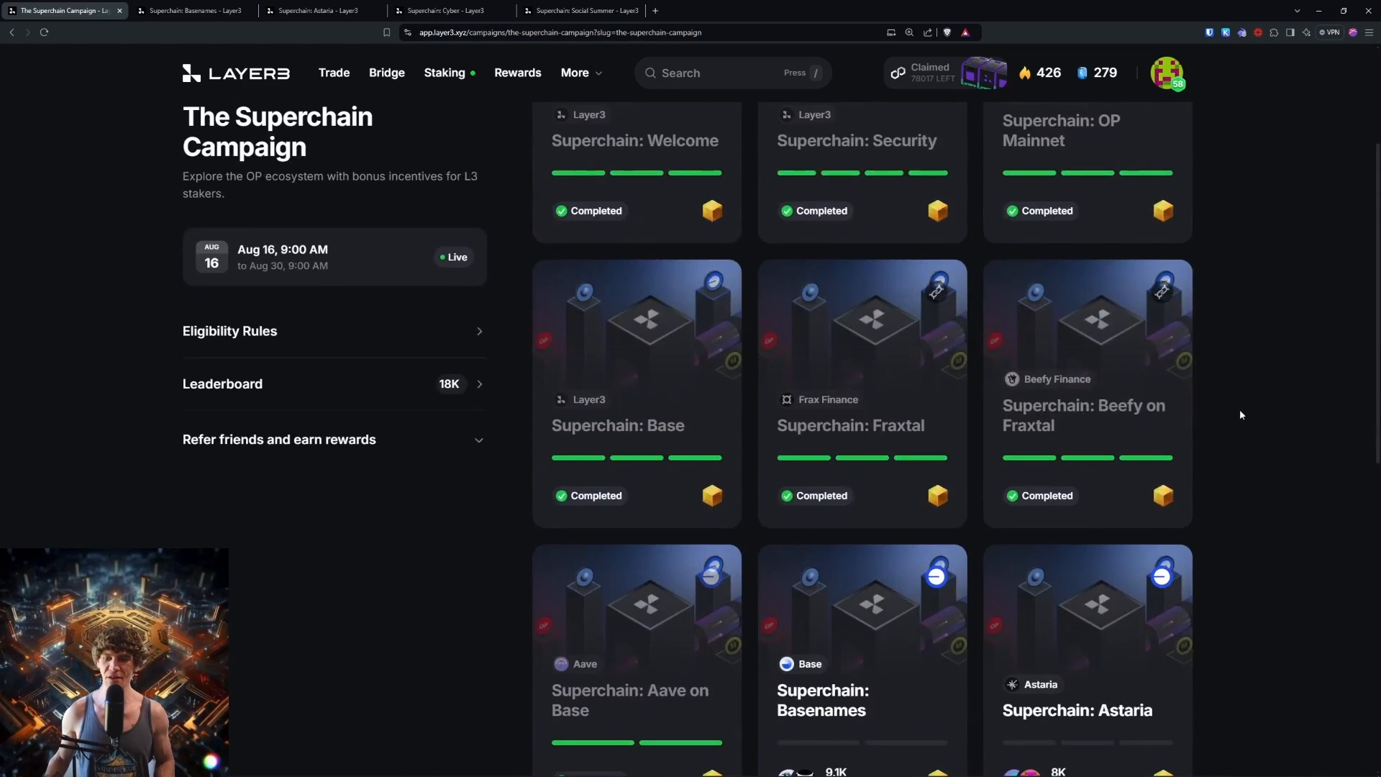
# Step: Look through the Superchain Campaign's quest list and compare the campaign's dates with the system calendar
pyautogui.scroll(-2, 938, 281)
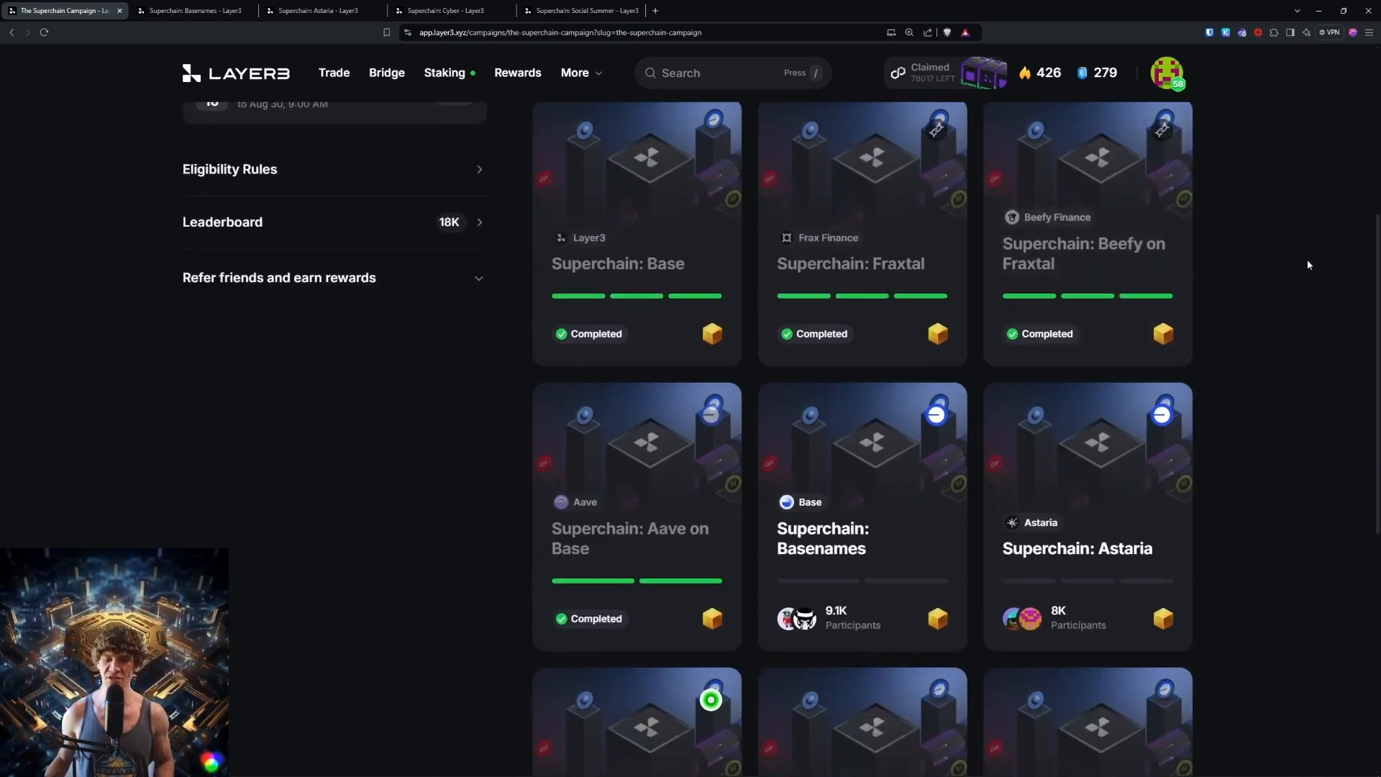
pyautogui.scroll(-3, 1315, 305)
pyautogui.scroll(8, 1280, 445)
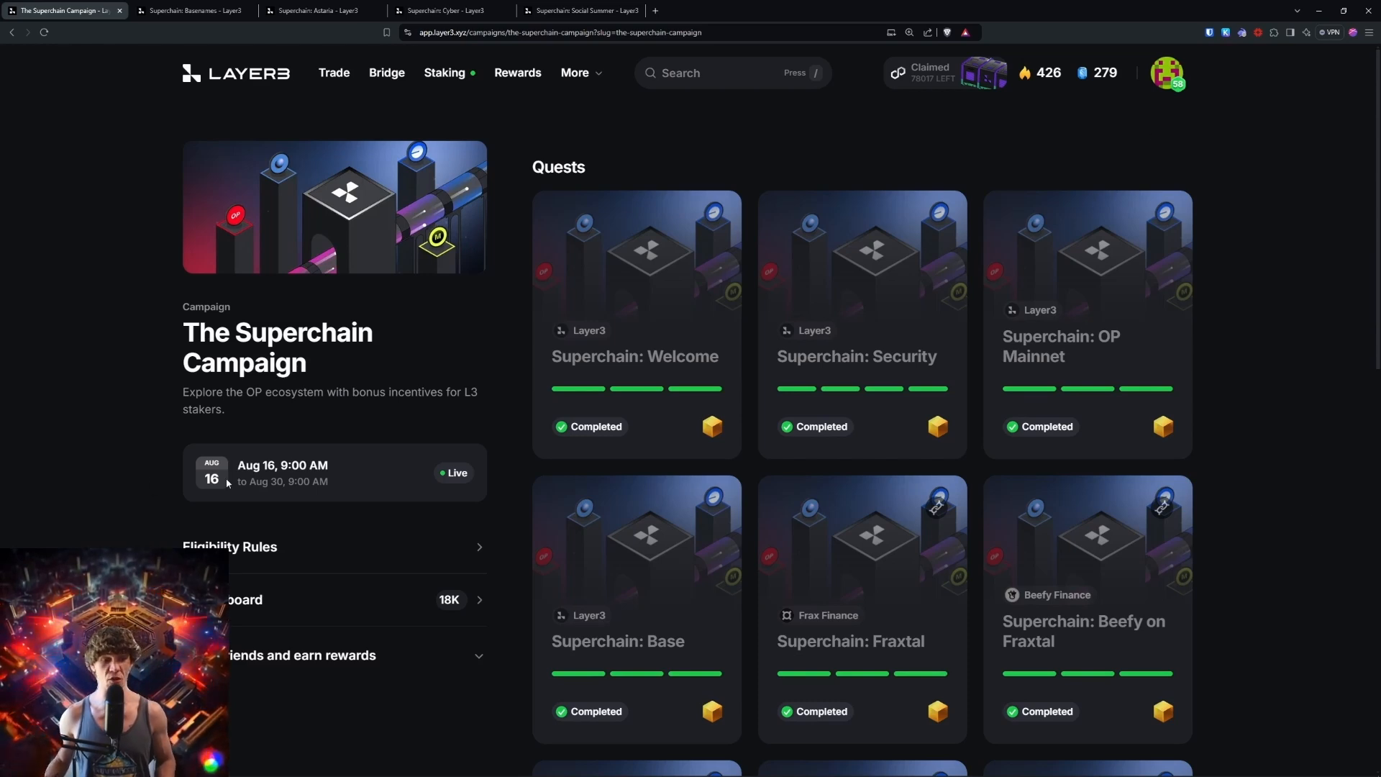
pyautogui.click(1338, 771)
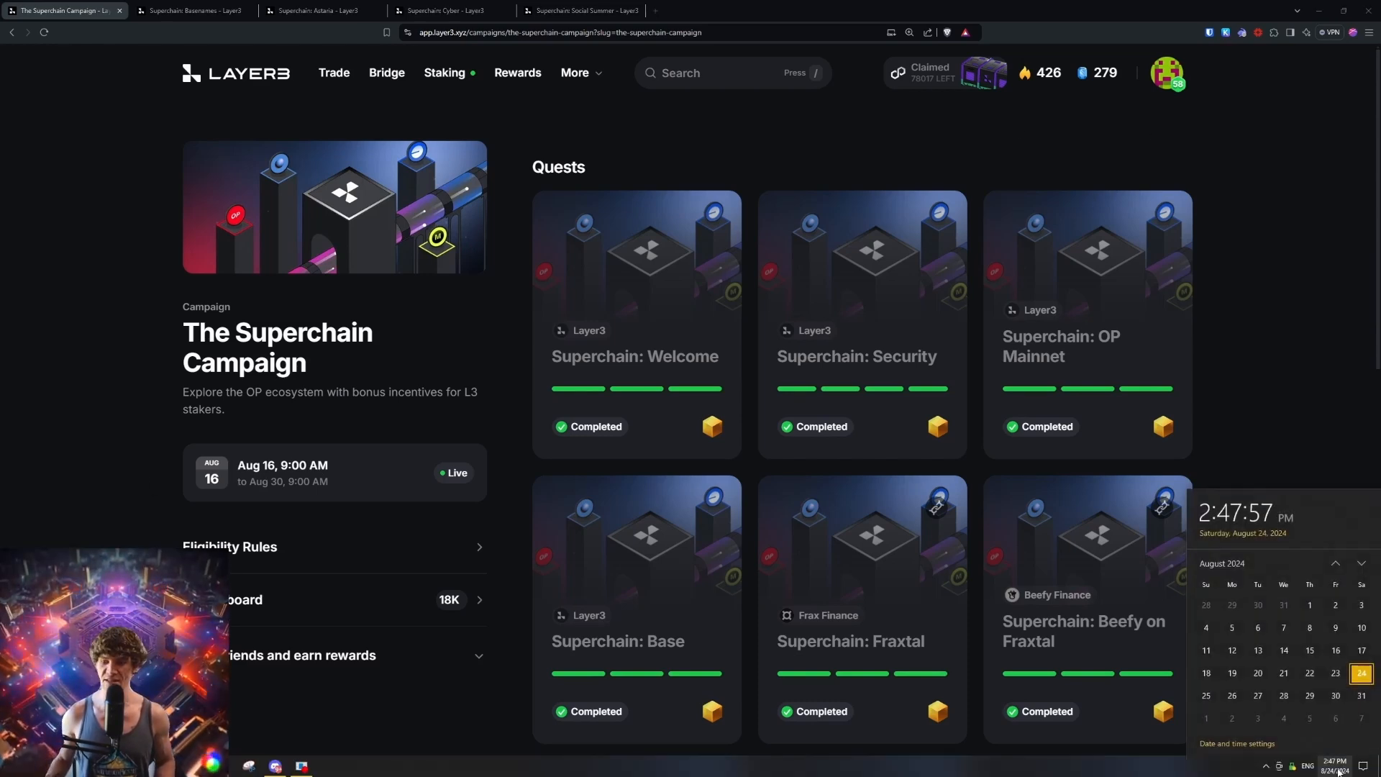
pyautogui.click(1307, 334)
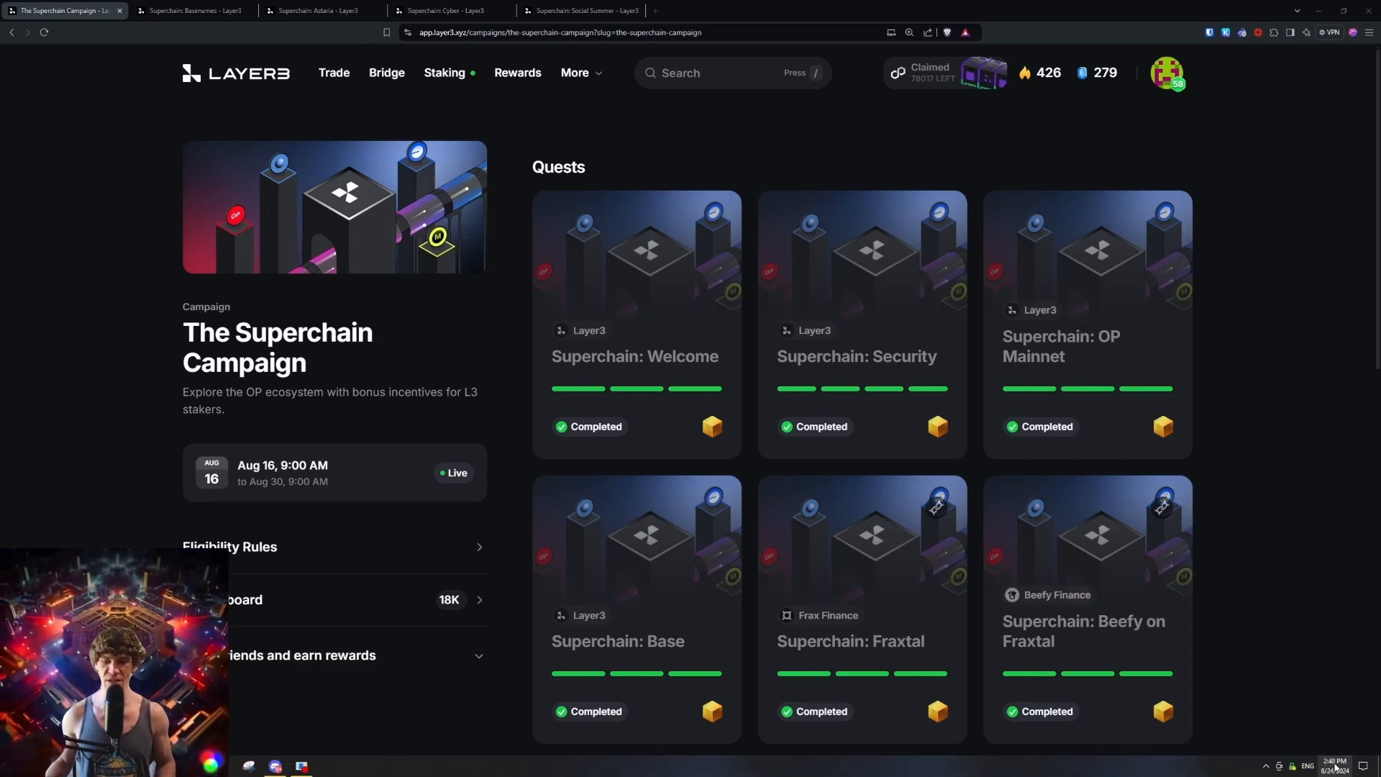
pyautogui.click(1334, 766)
pyautogui.click(63, 169)
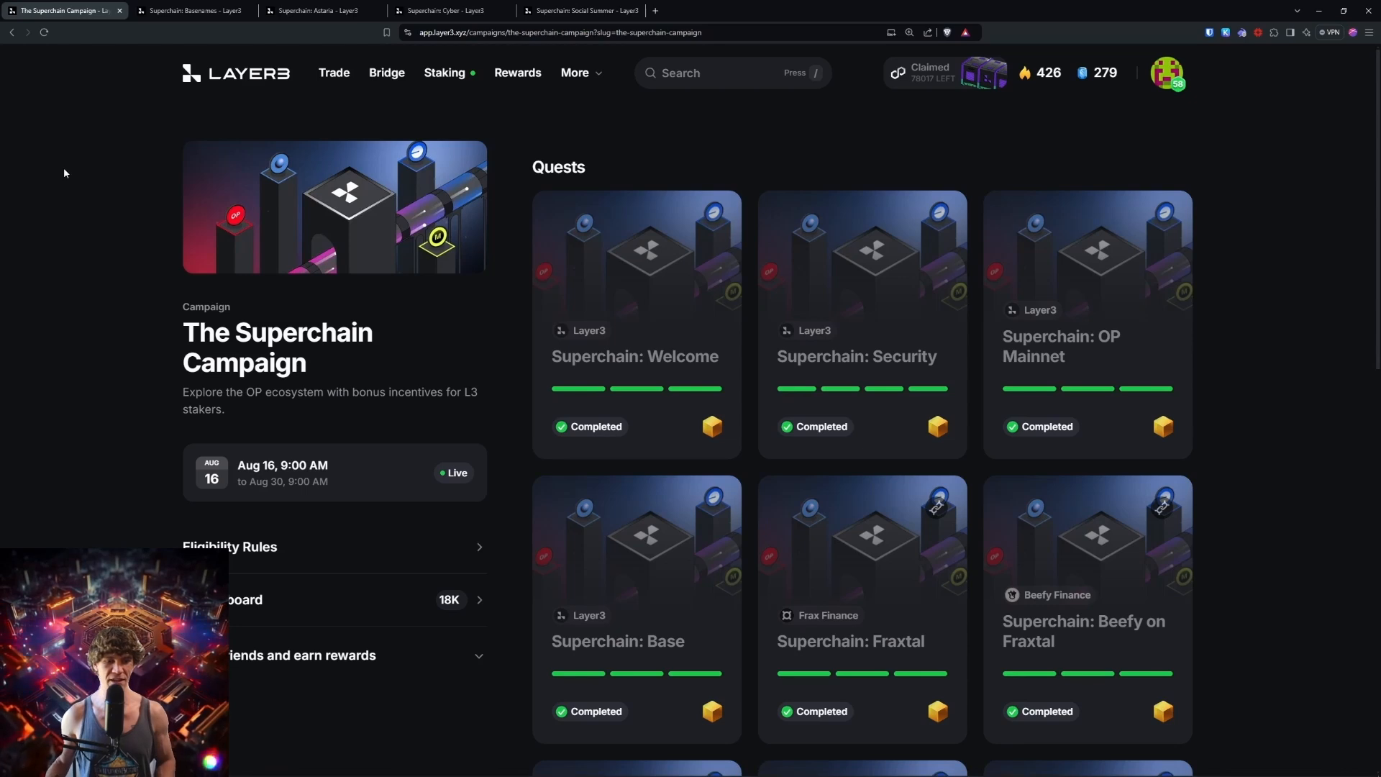
# Step: Examine the remaining Superchain quests and check the L3 Stakers Rewards quest's staking requirement and unlock time against today's date
pyautogui.scroll(-12, 156, 408)
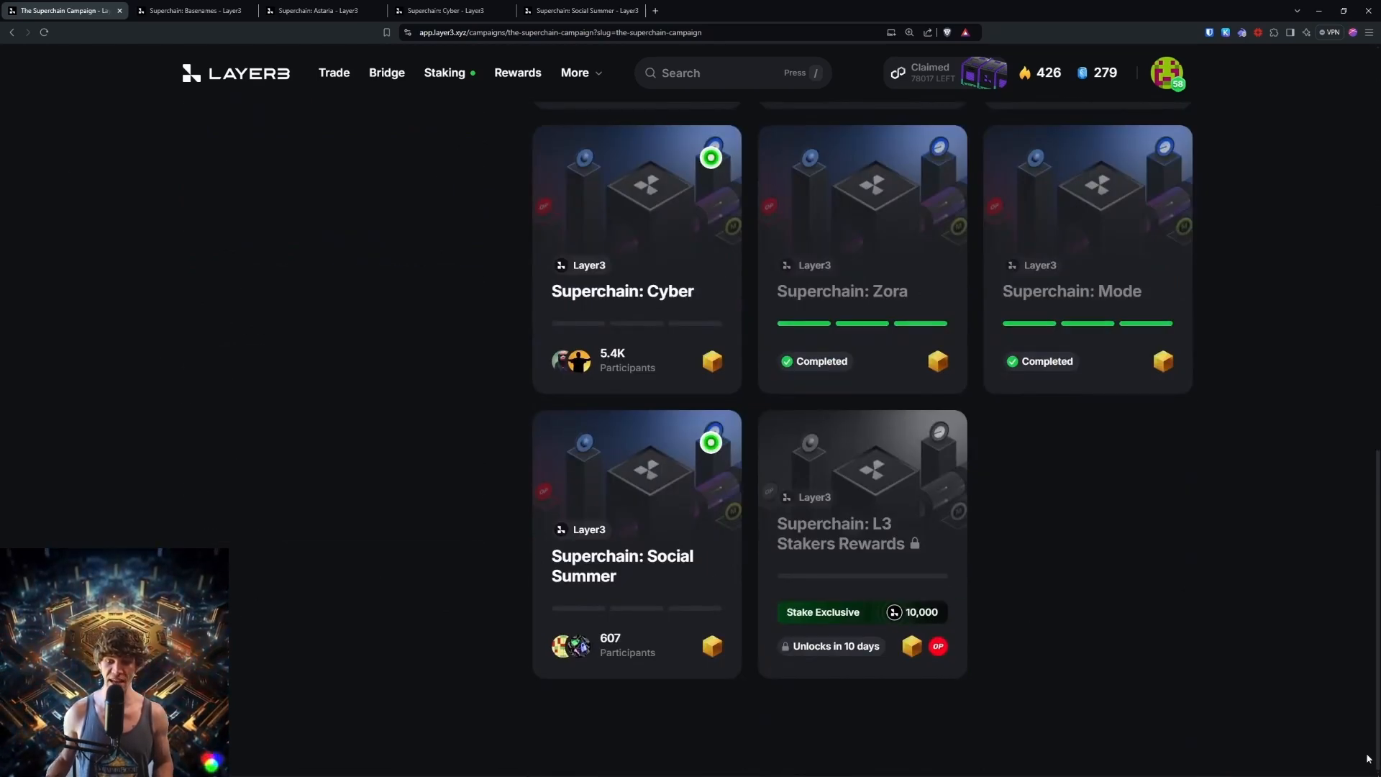
pyautogui.click(1335, 767)
pyautogui.click(1229, 349)
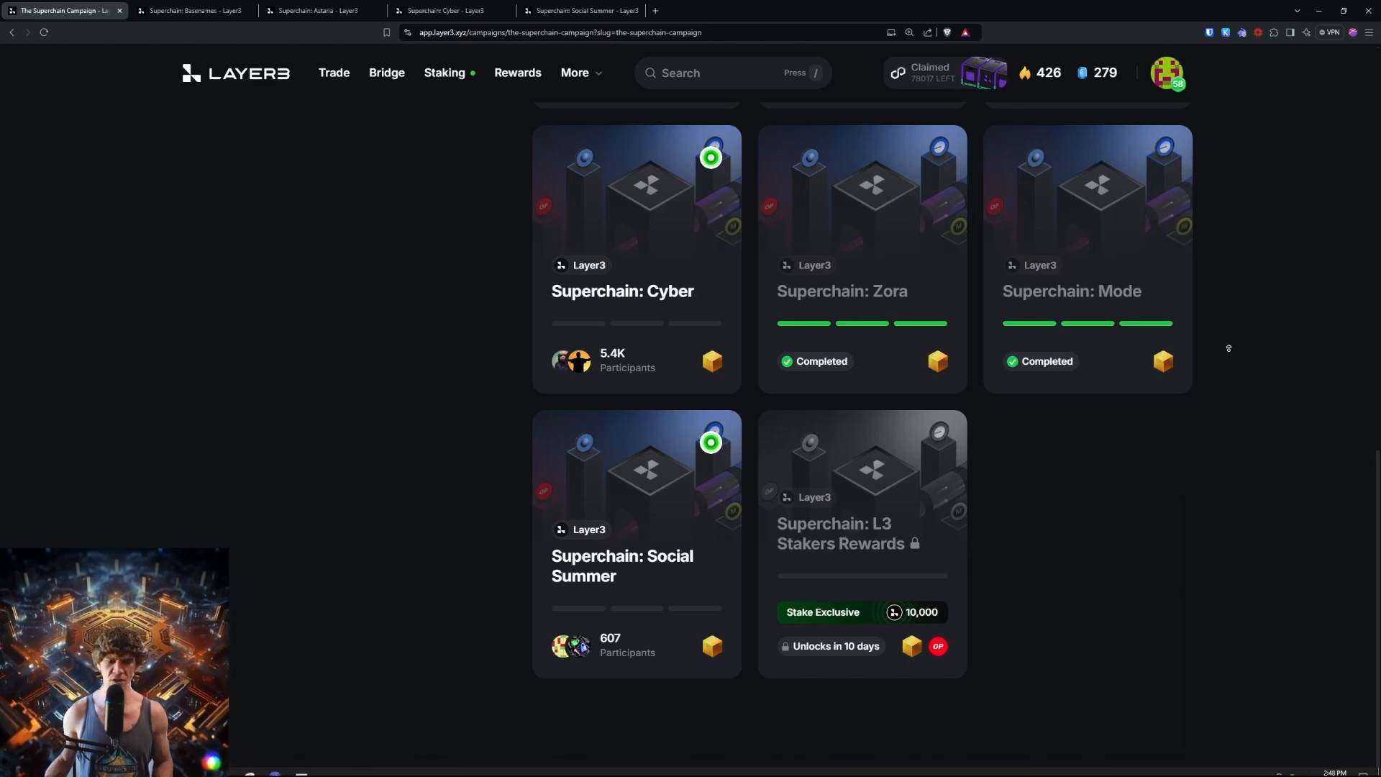
pyautogui.scroll(12, 474, 501)
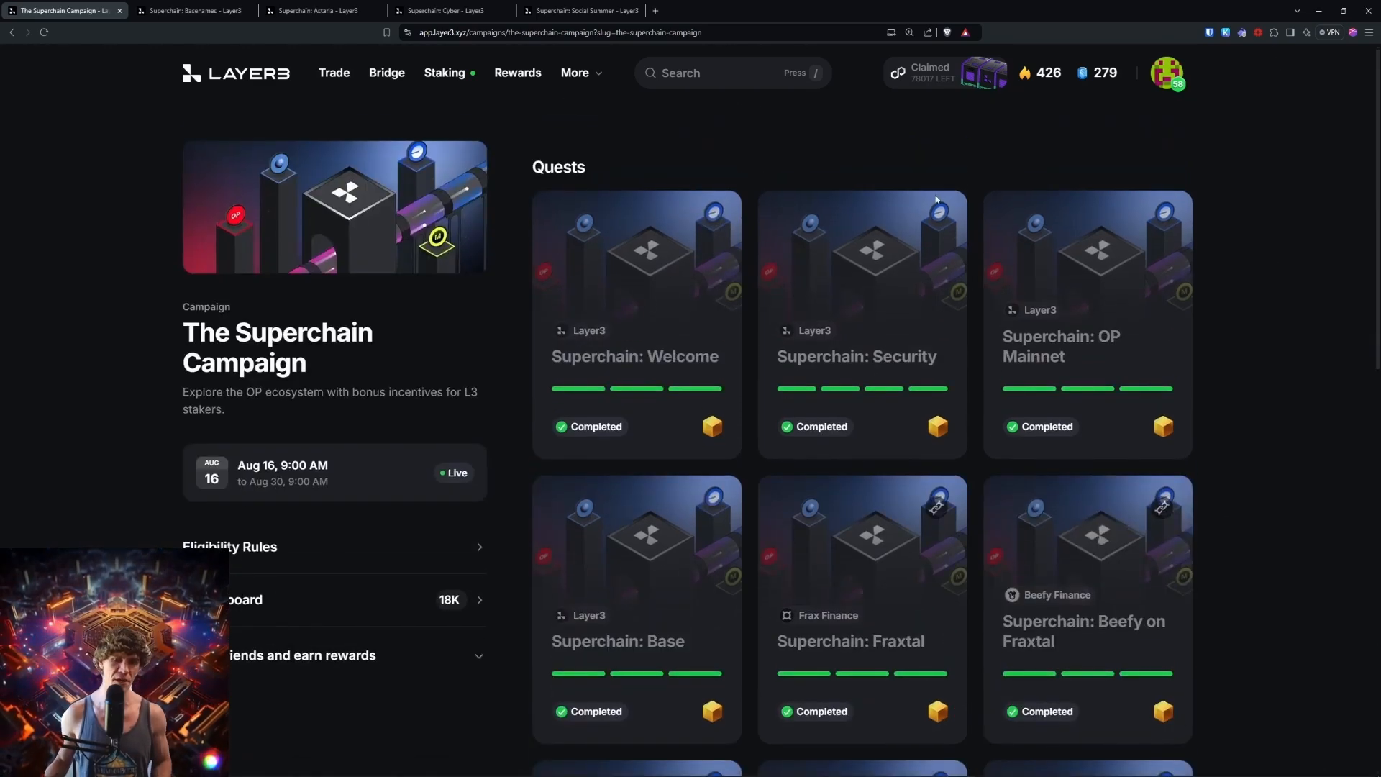
pyautogui.scroll(-5, 1315, 223)
pyautogui.scroll(5, 1315, 223)
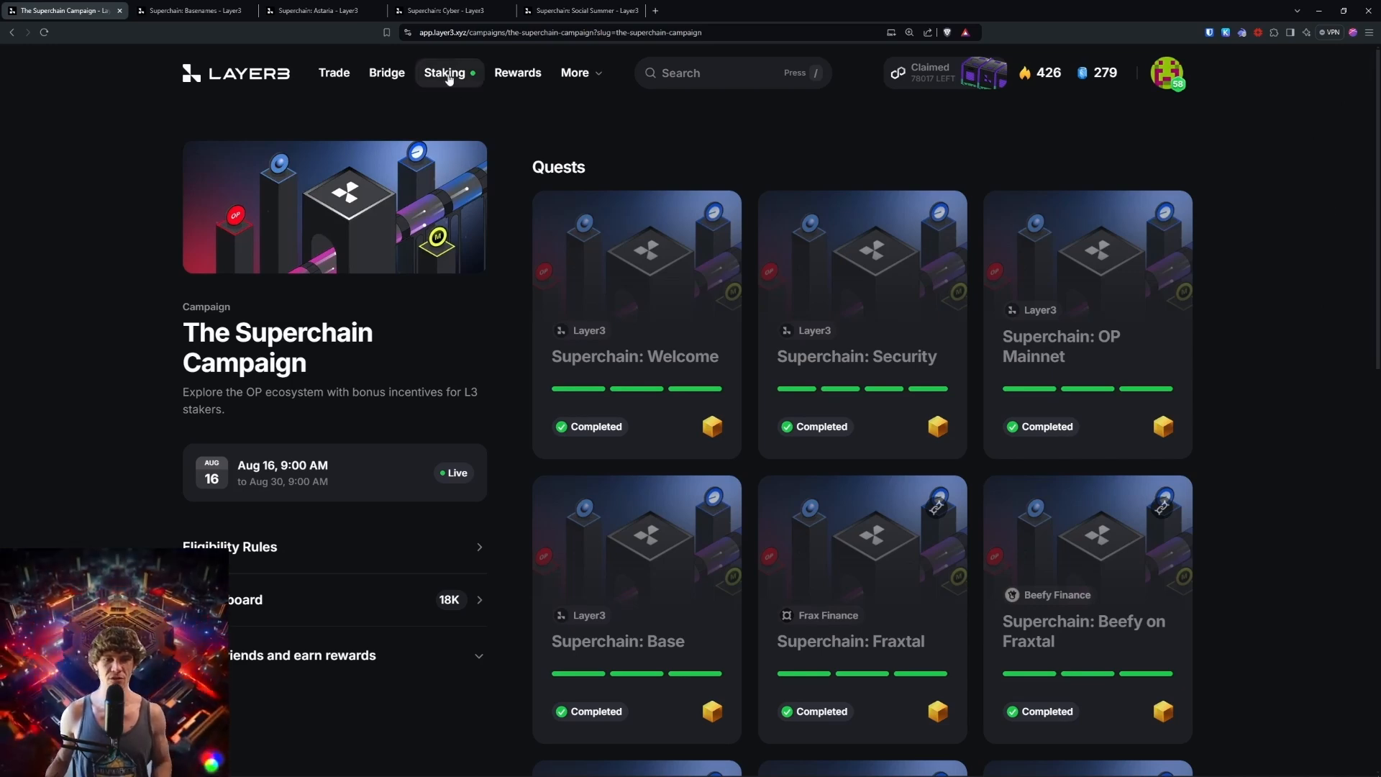
pyautogui.scroll(-10, 842, 581)
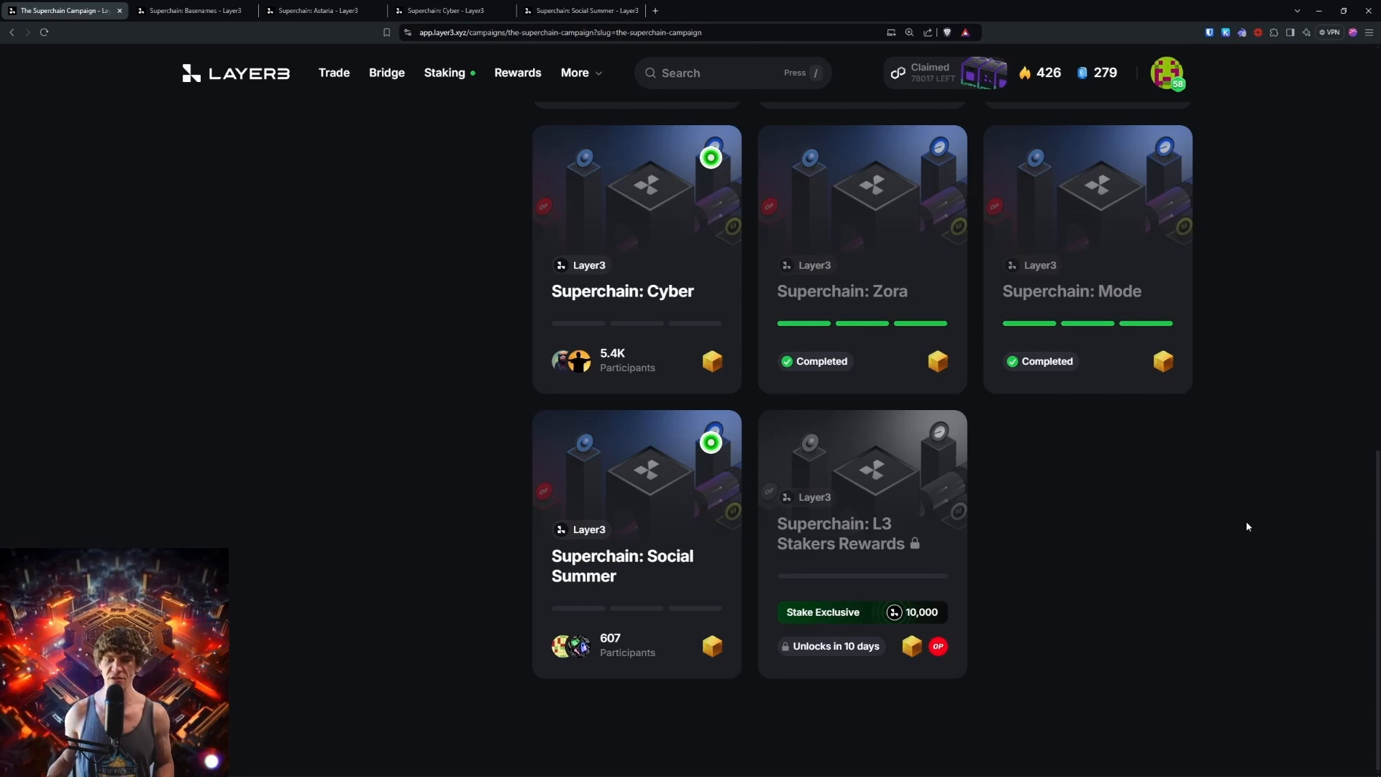
pyautogui.scroll(10, 1249, 526)
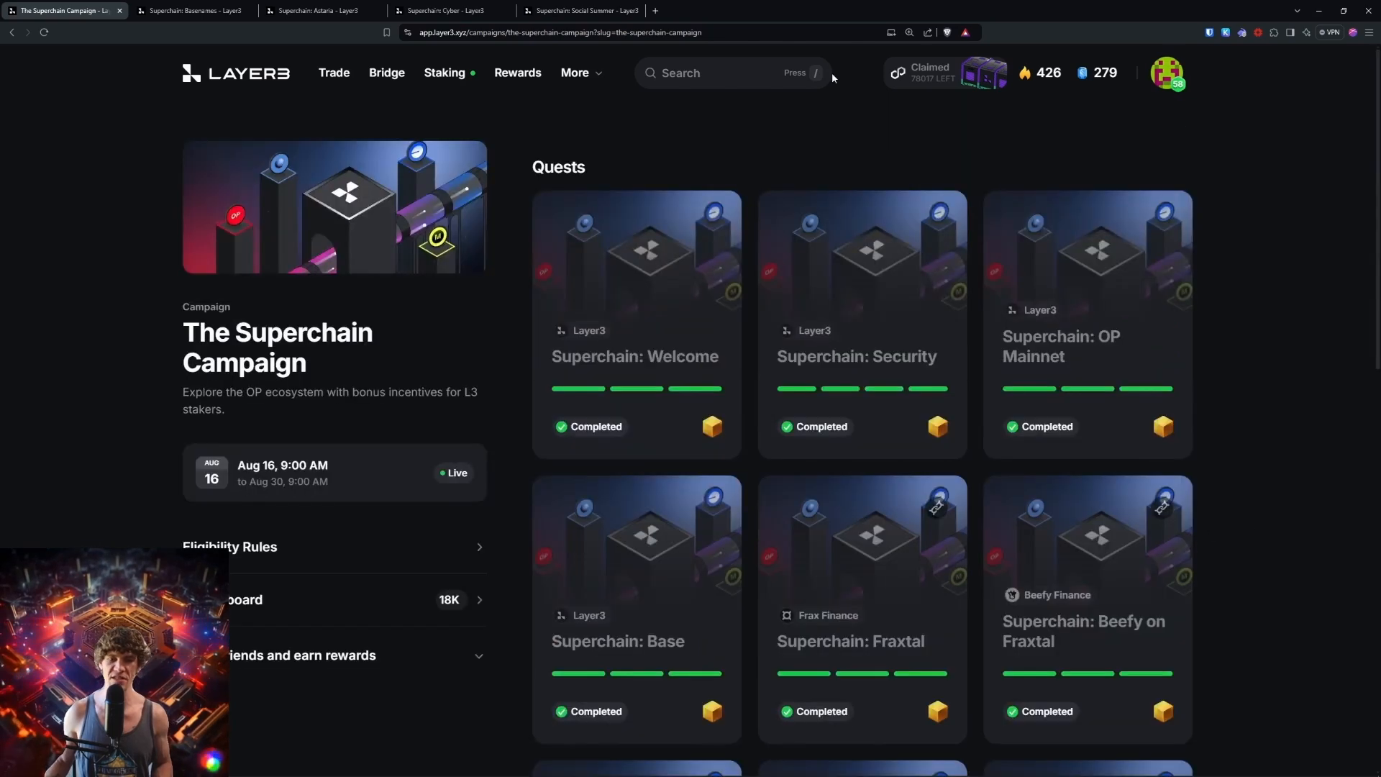
# Step: Open the Layer3 quests page in a separate tab and view the Linea Foxy race from its races
pyautogui.middleClick(278, 76)
pyautogui.click(681, 6)
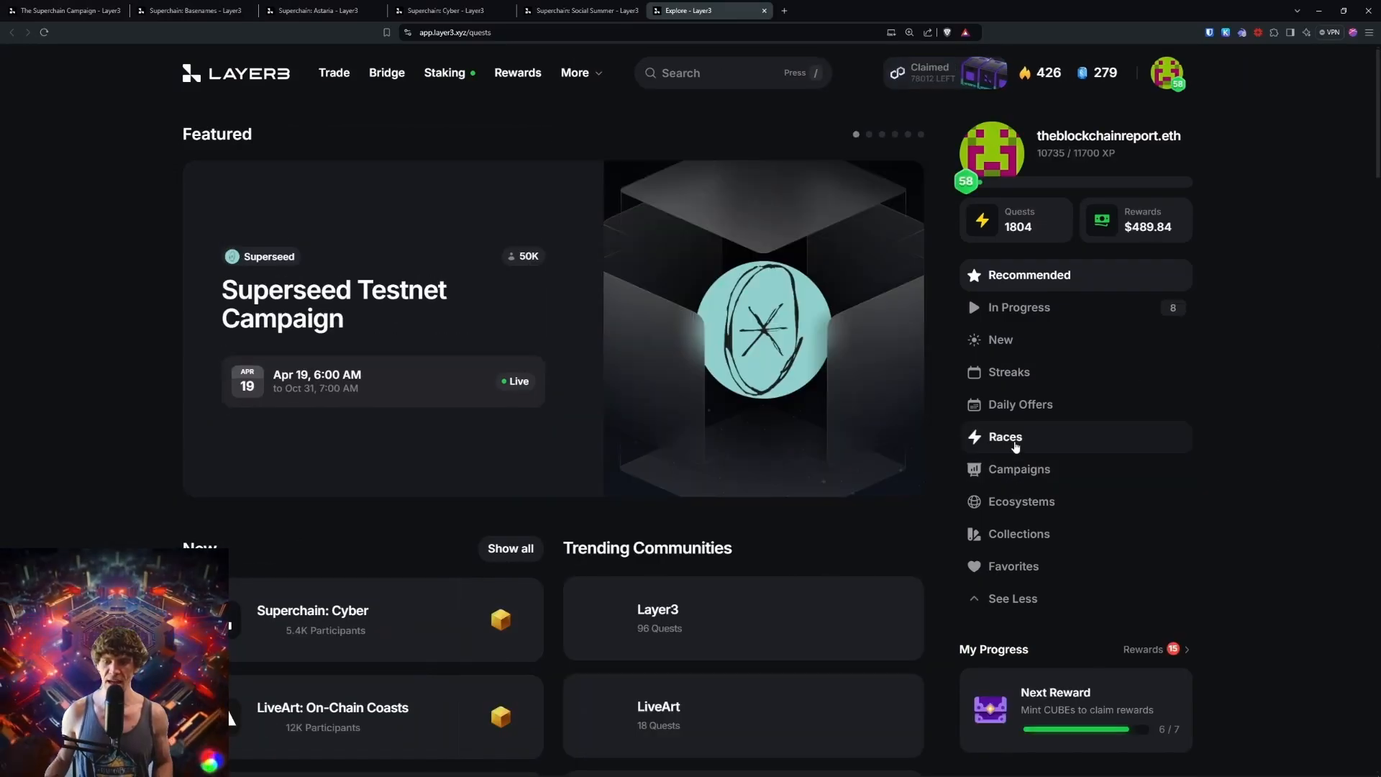
pyautogui.click(1007, 439)
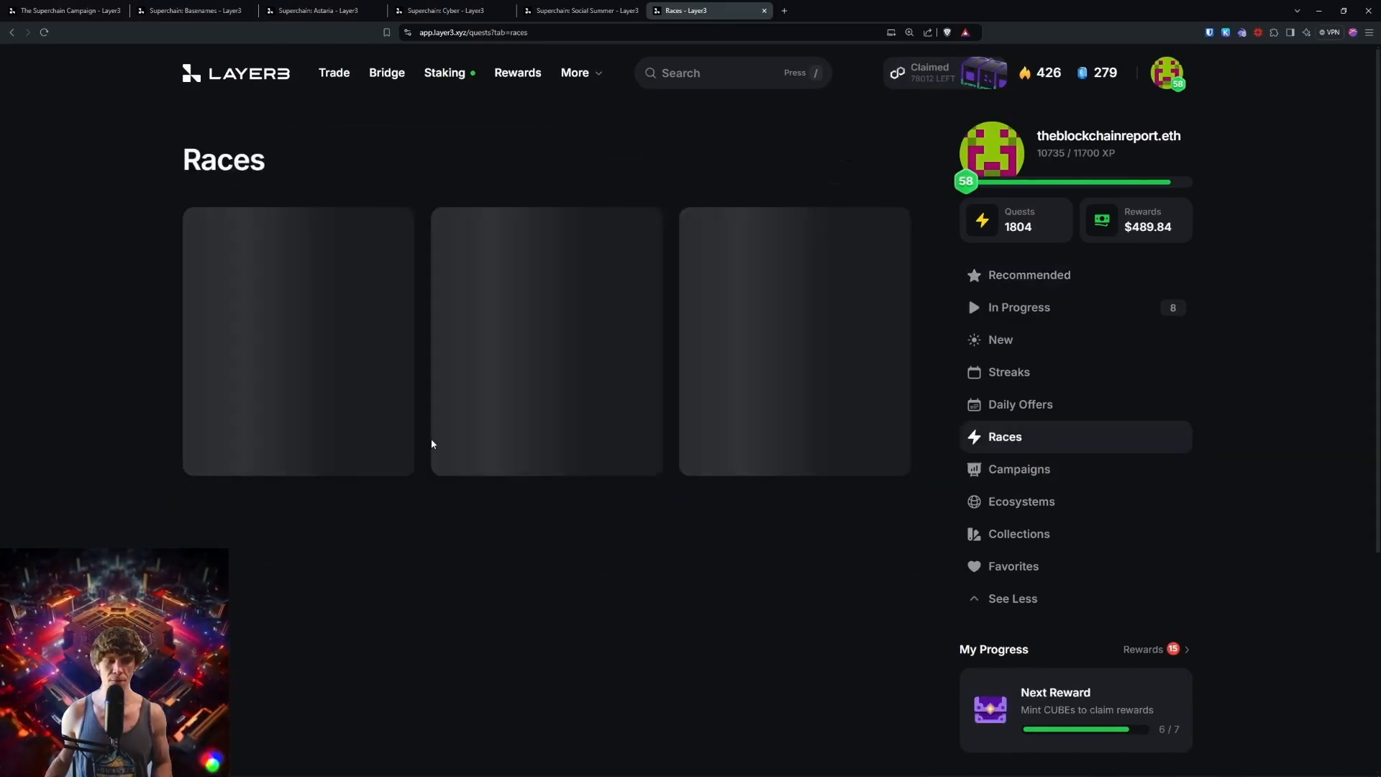
pyautogui.click(340, 472)
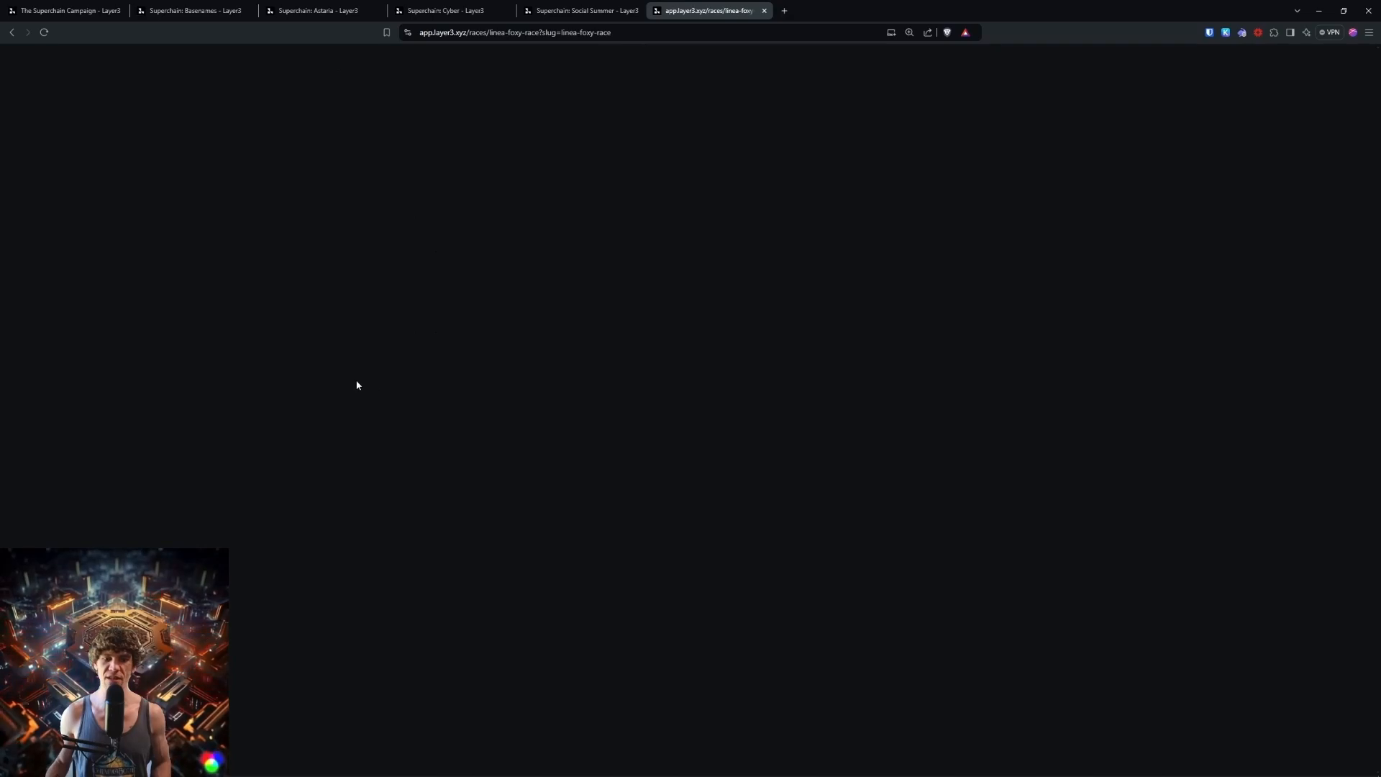
# Step: Review the Blockchain Race's reward tiers, leaderboard and staking requirement, and close the race page to return to the Superchain Campaign
pyautogui.scroll(-5, 734, 333)
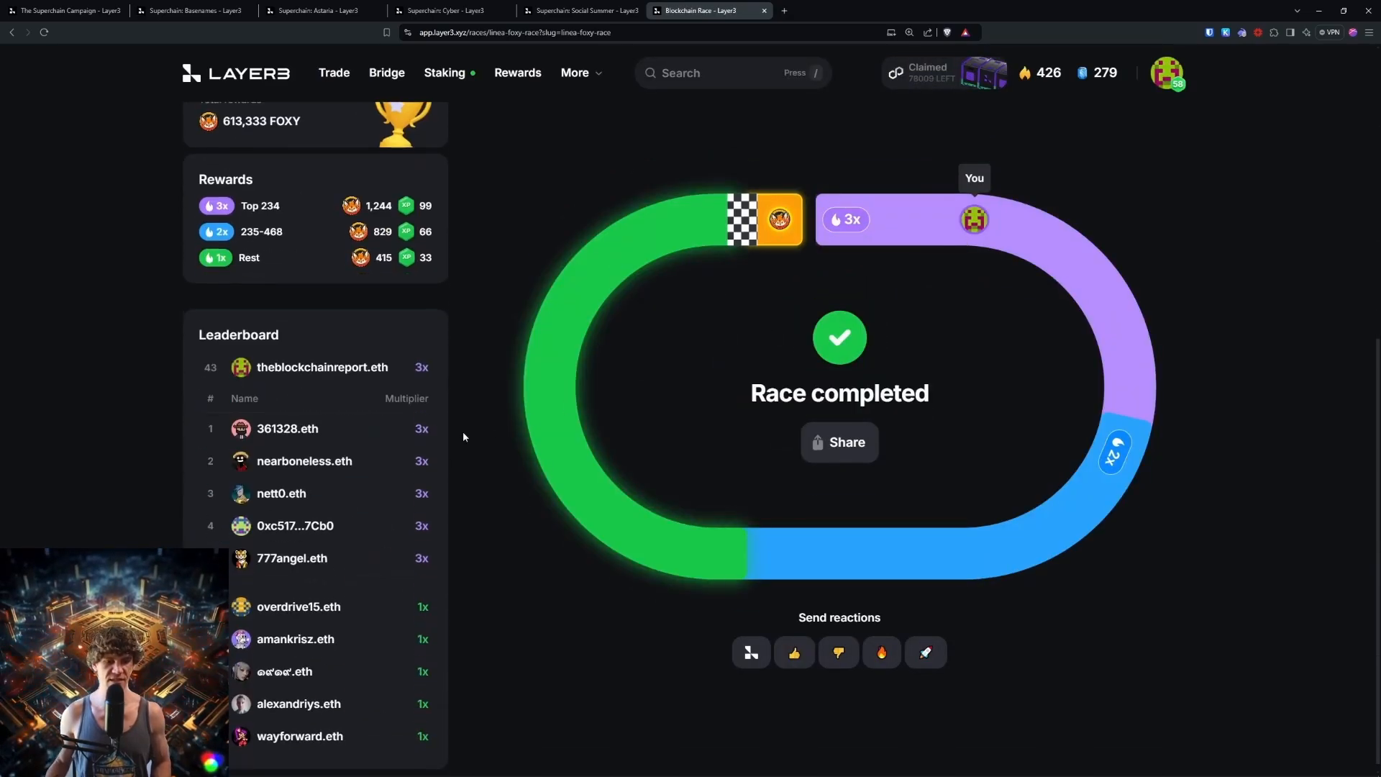
pyautogui.scroll(2, 257, 367)
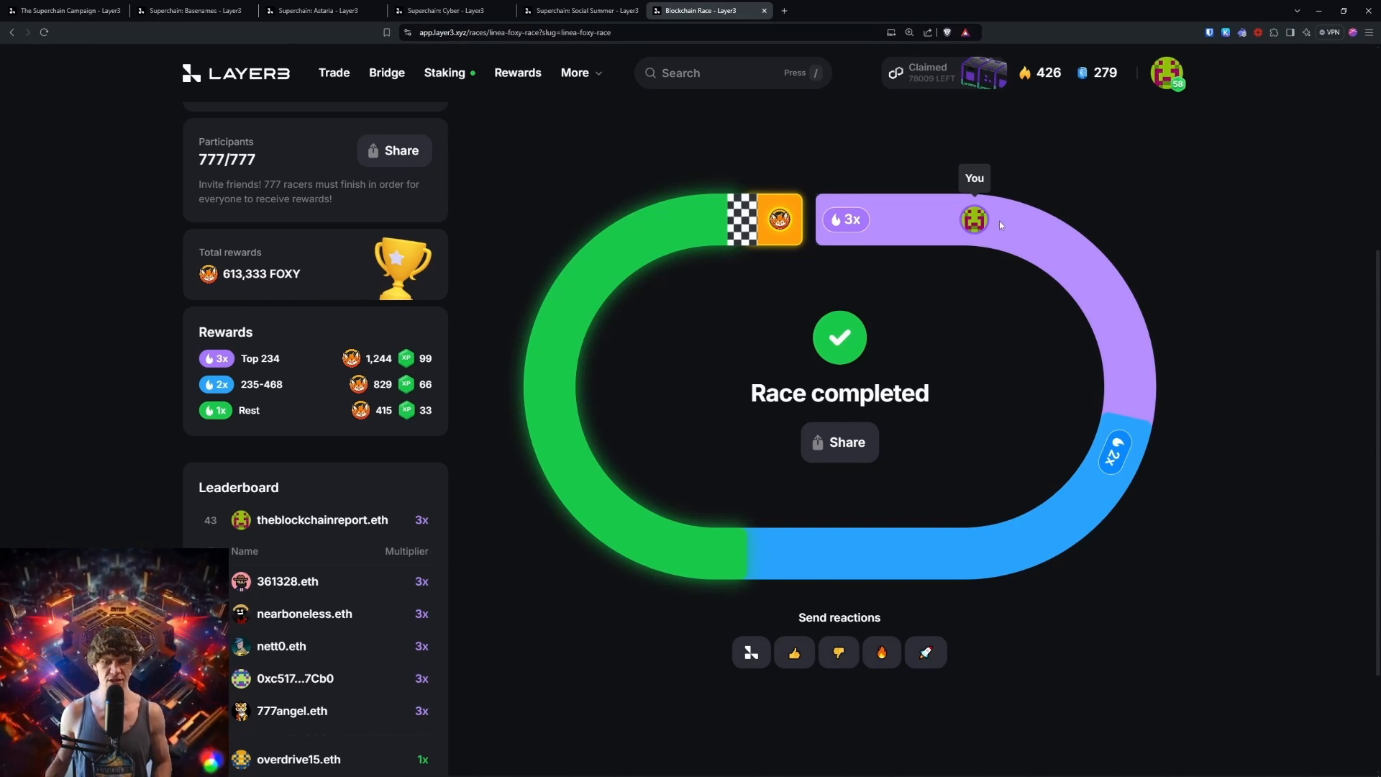
pyautogui.scroll(4, 305, 312)
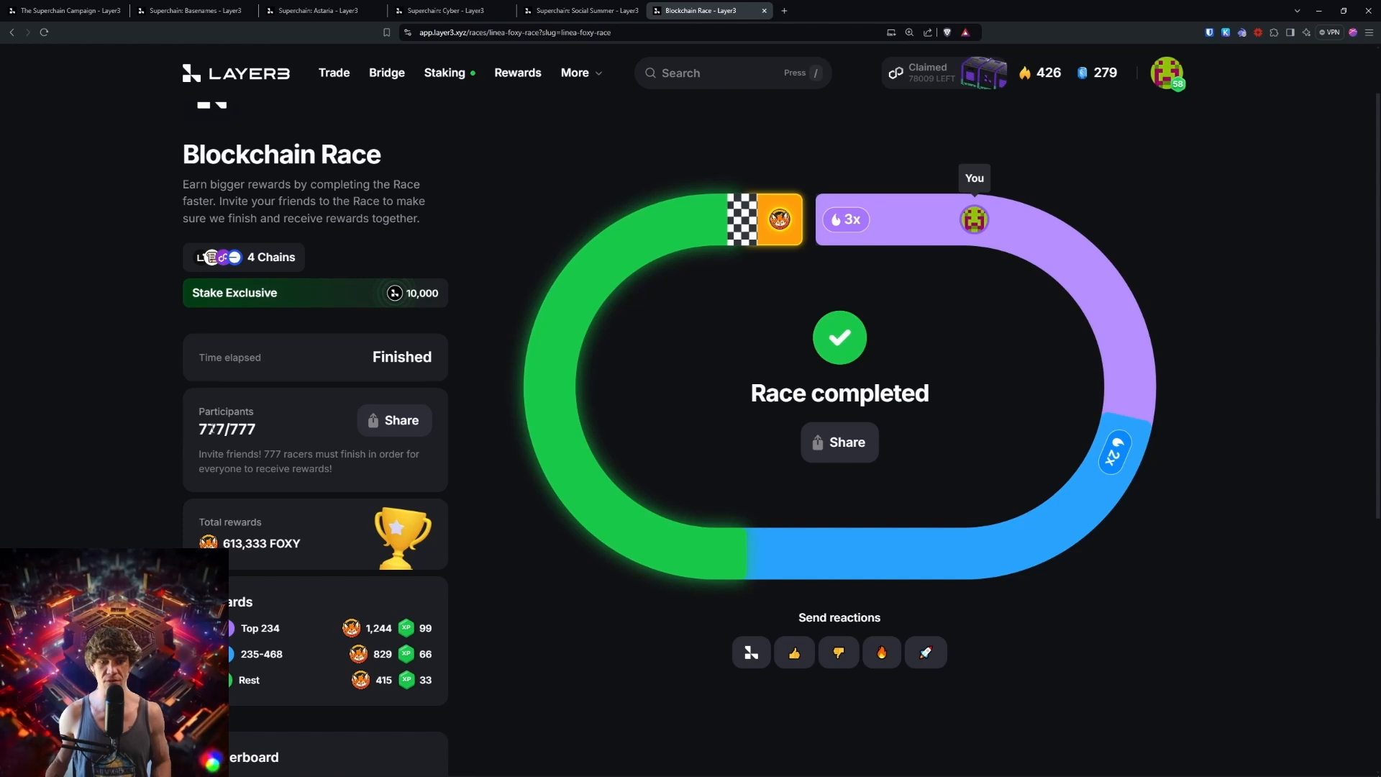
pyautogui.scroll(-4, 503, 524)
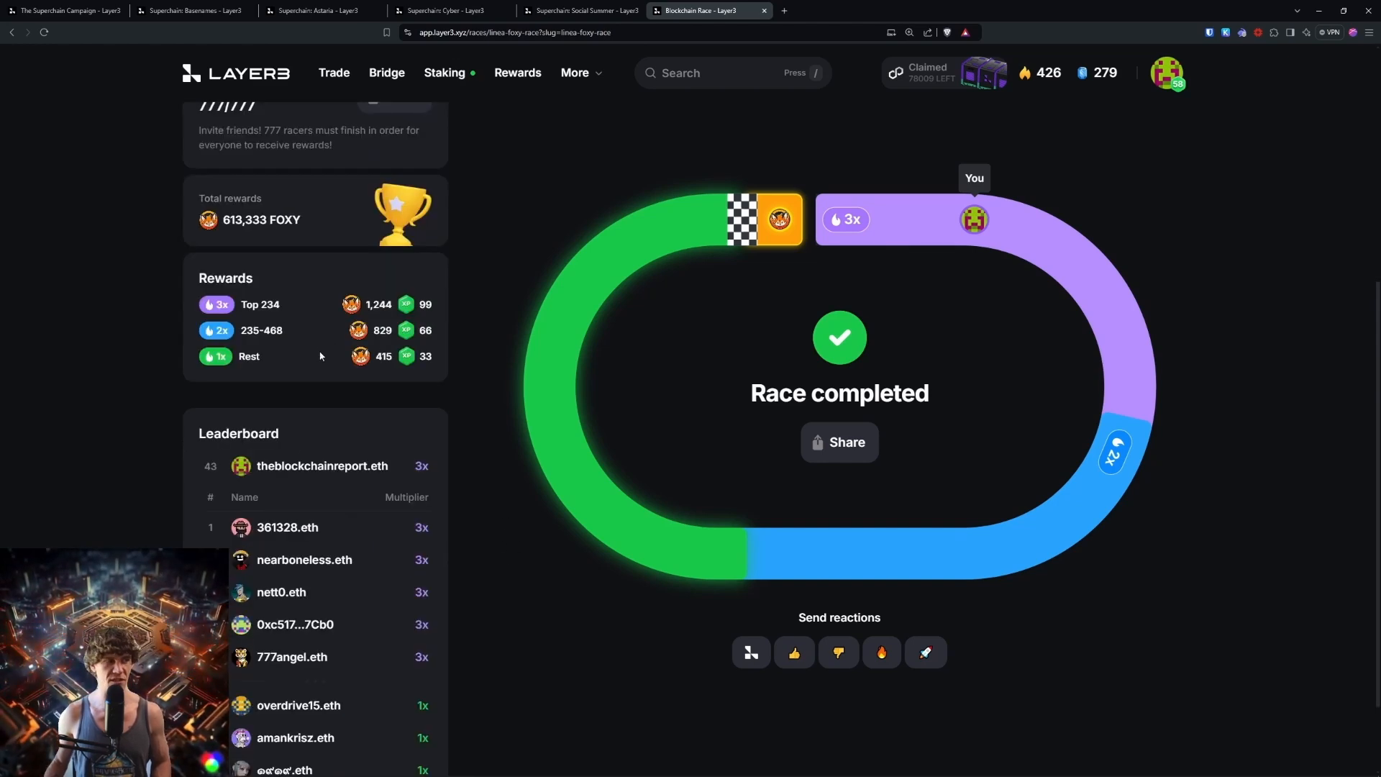
pyautogui.click(75, 9)
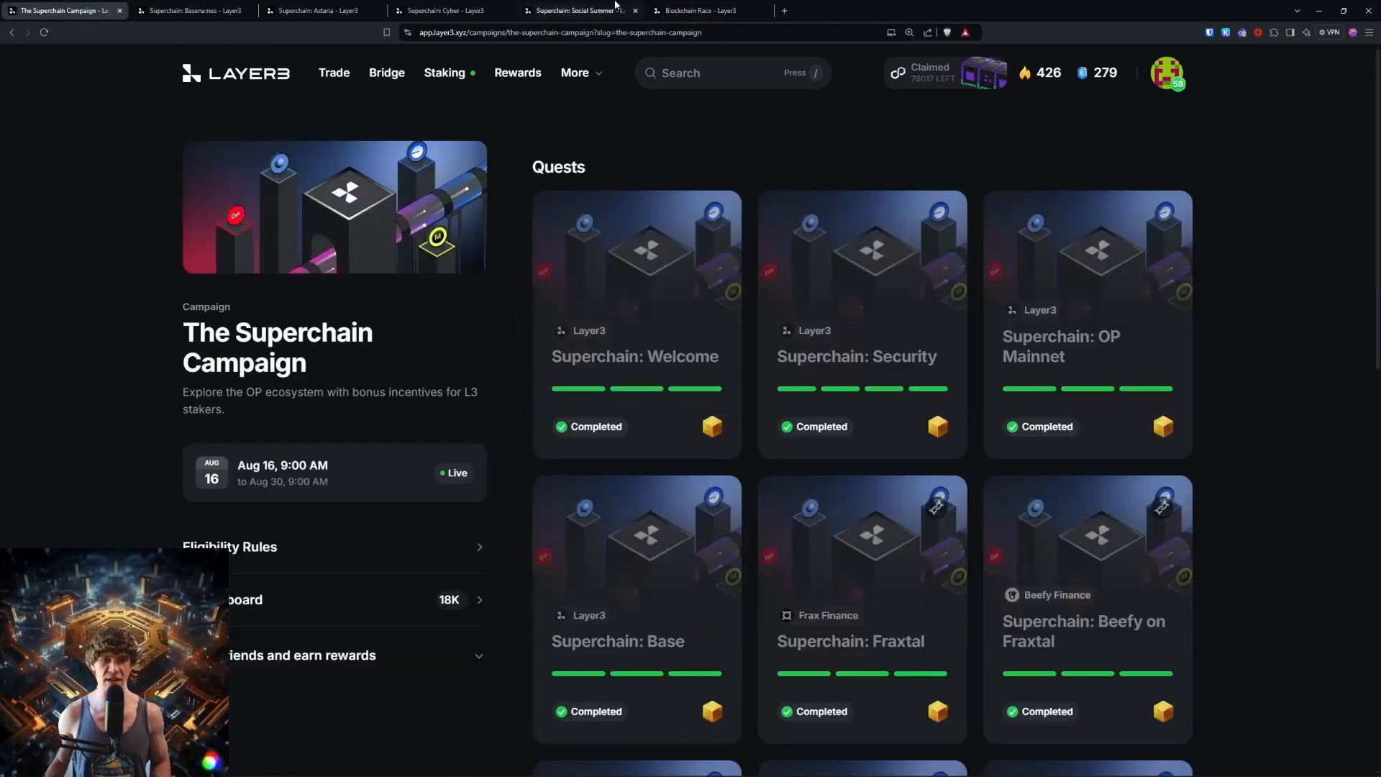
pyautogui.click(764, 11)
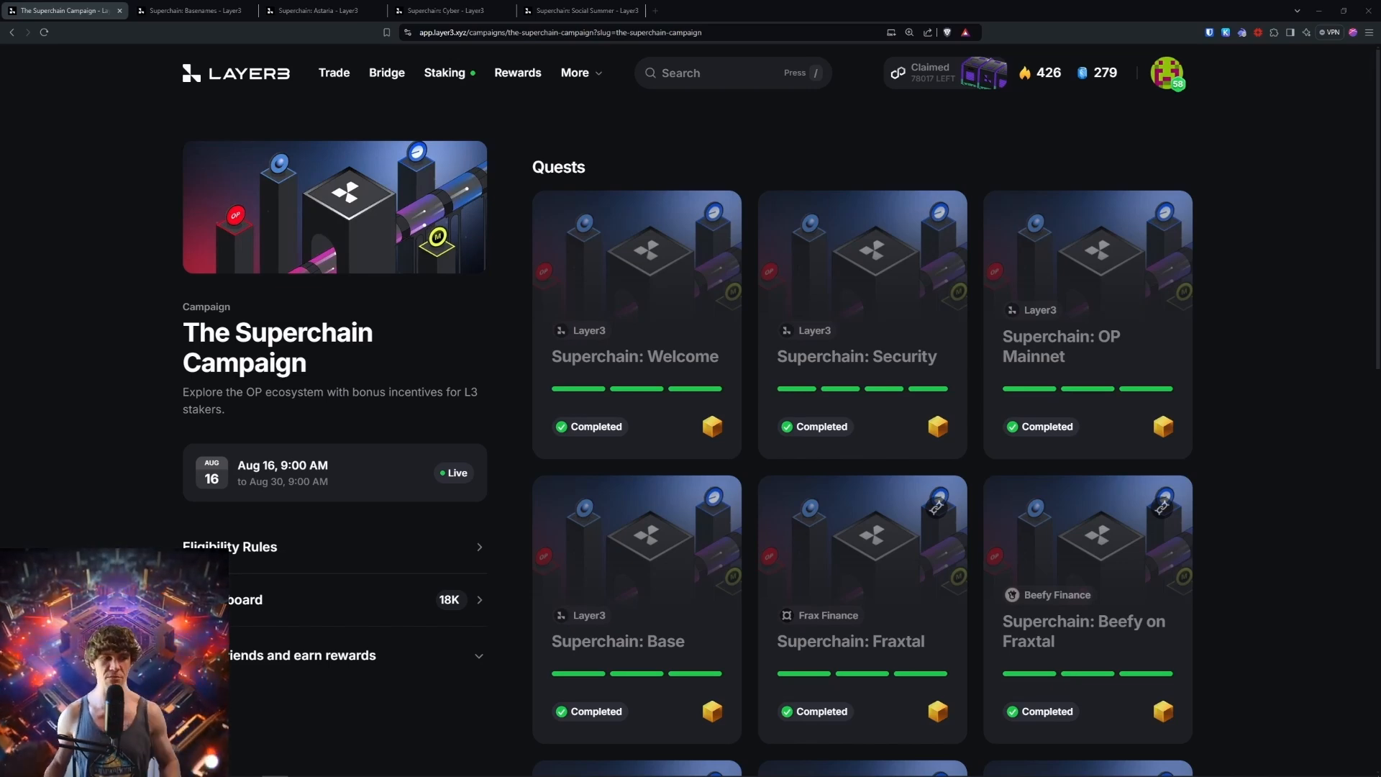
# Step: Switch to Discord, look through The Blockchain Report server's channel list, and put the Discord window away
pyautogui.moveTo(0, 173); pyautogui.dragTo(336, 177)
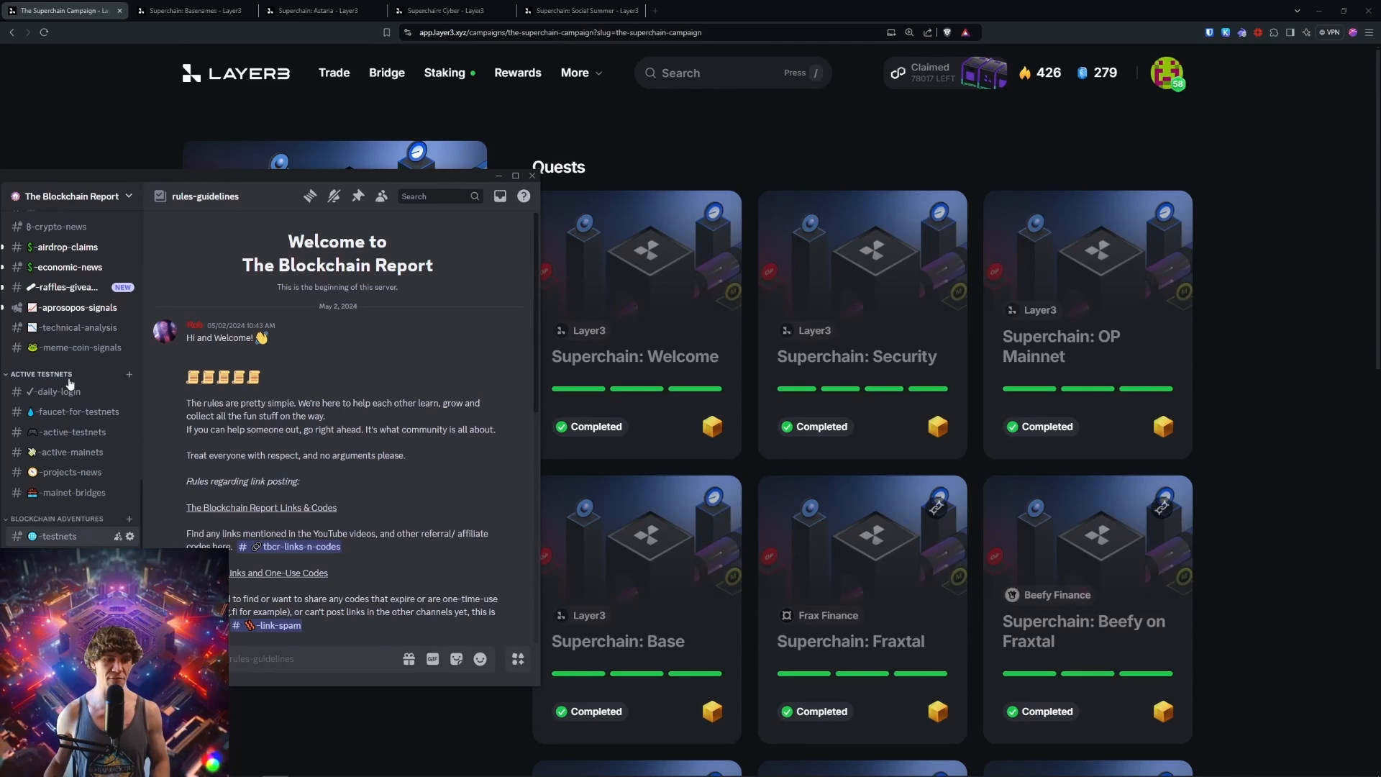
pyautogui.scroll(10, 84, 365)
pyautogui.scroll(-3, 85, 365)
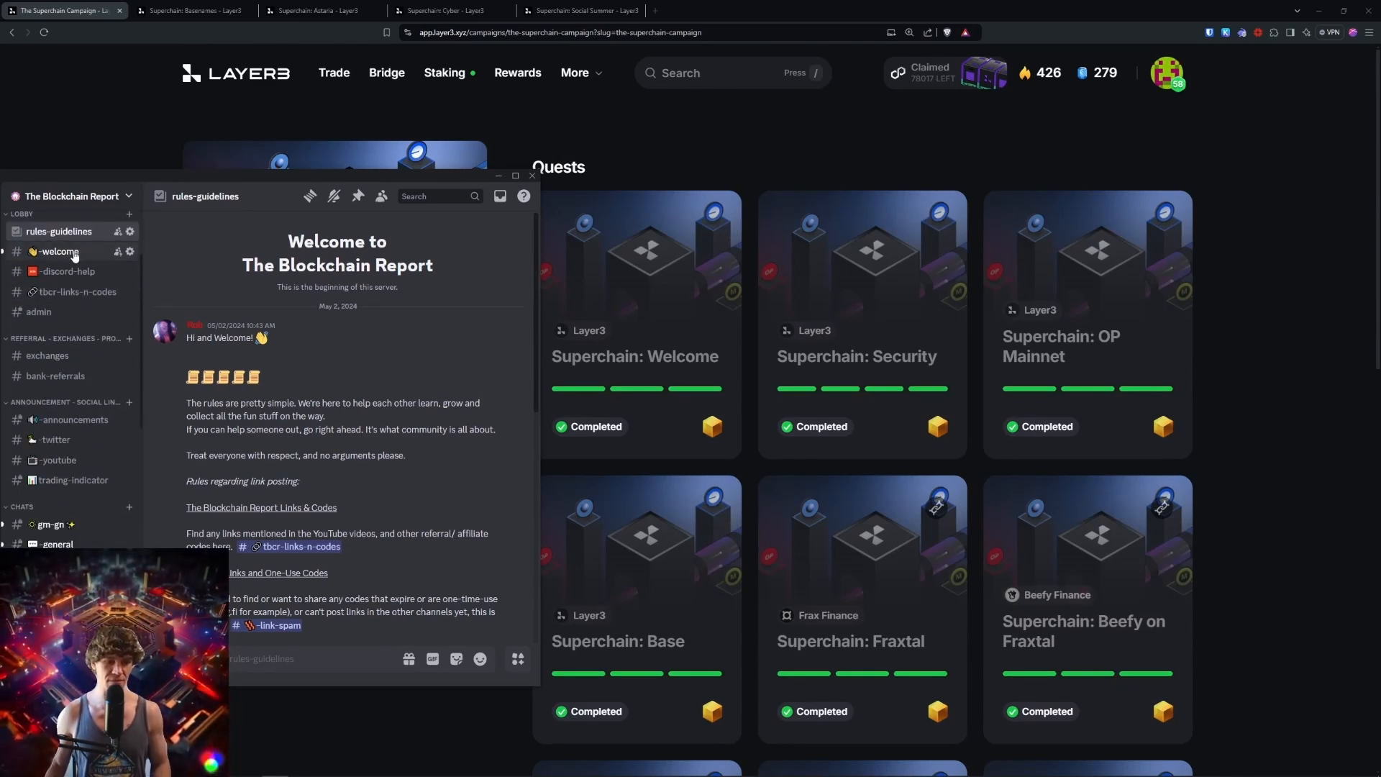
pyautogui.scroll(-3, 115, 409)
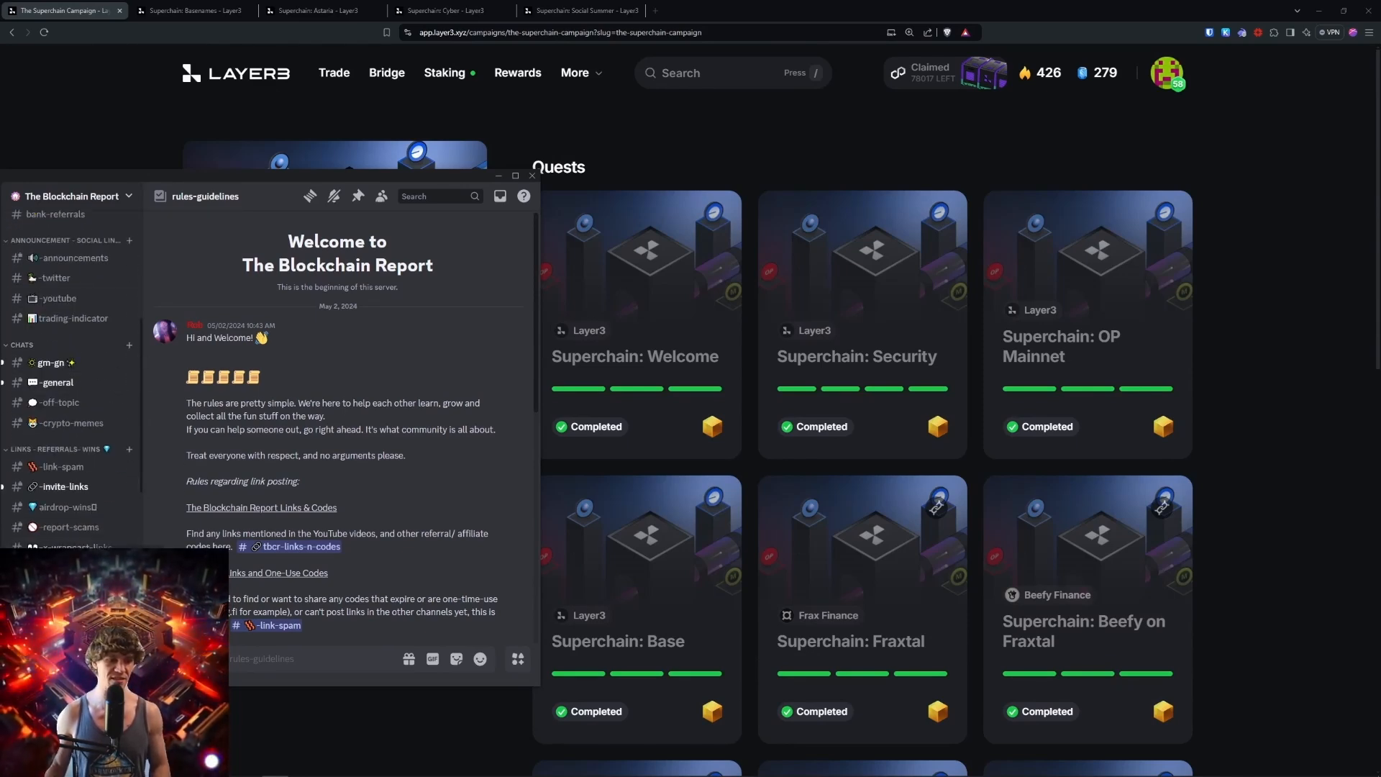
pyautogui.scroll(-8, 99, 444)
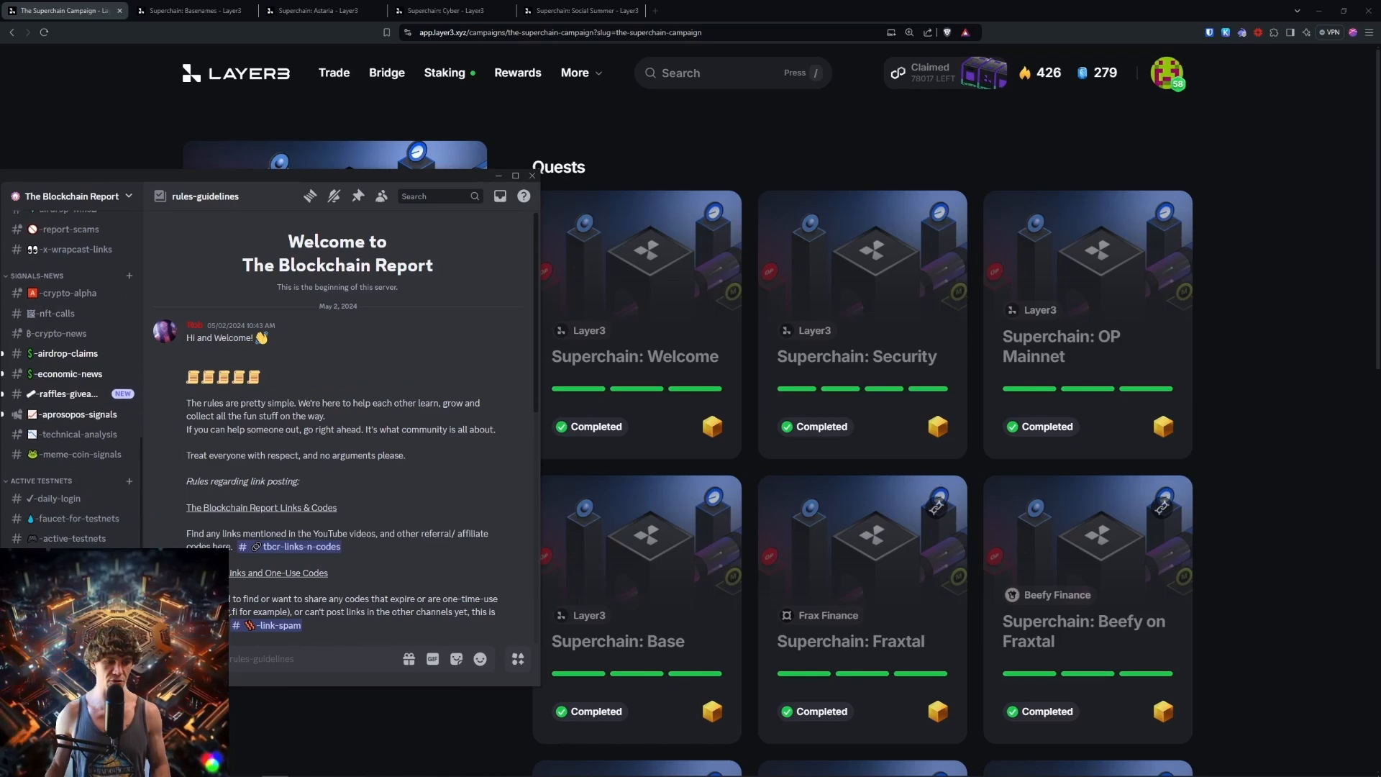
pyautogui.scroll(12, 89, 454)
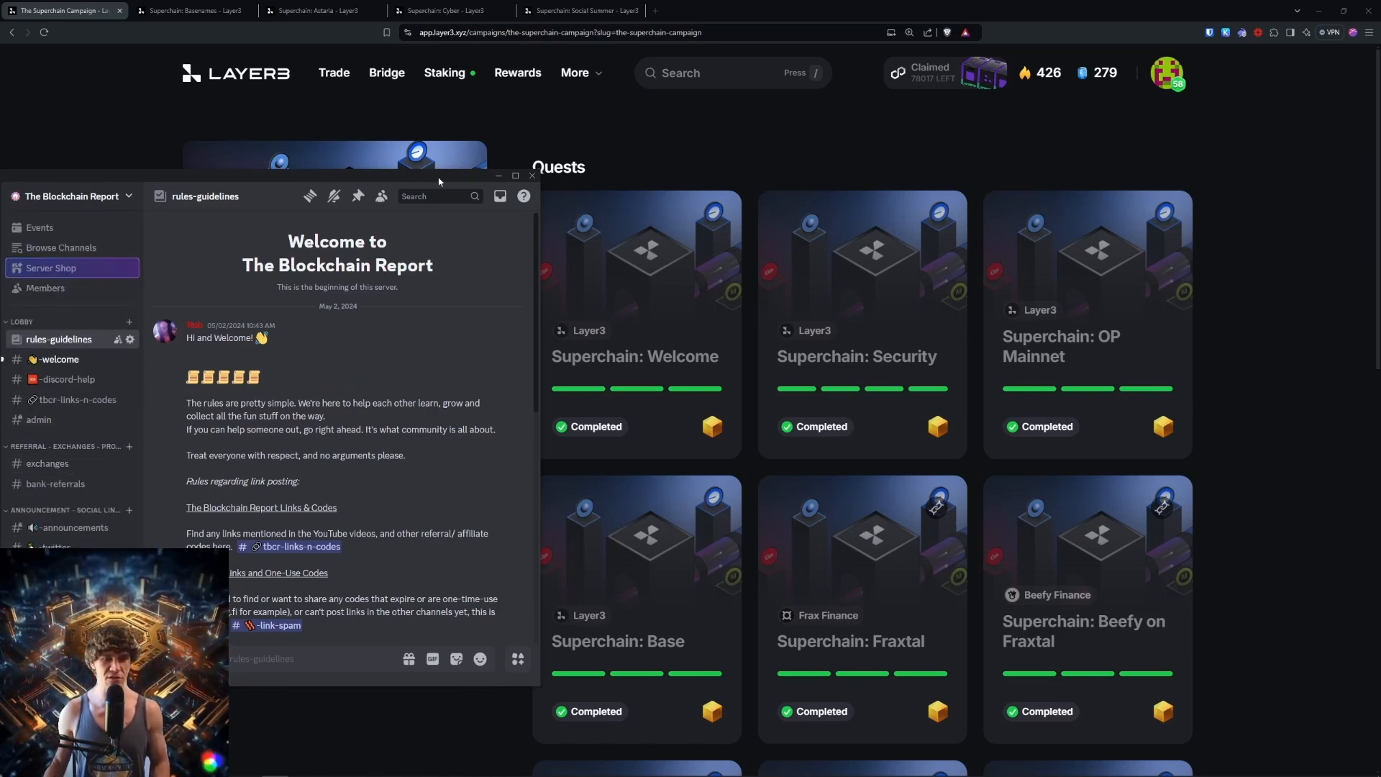
pyautogui.click(499, 176)
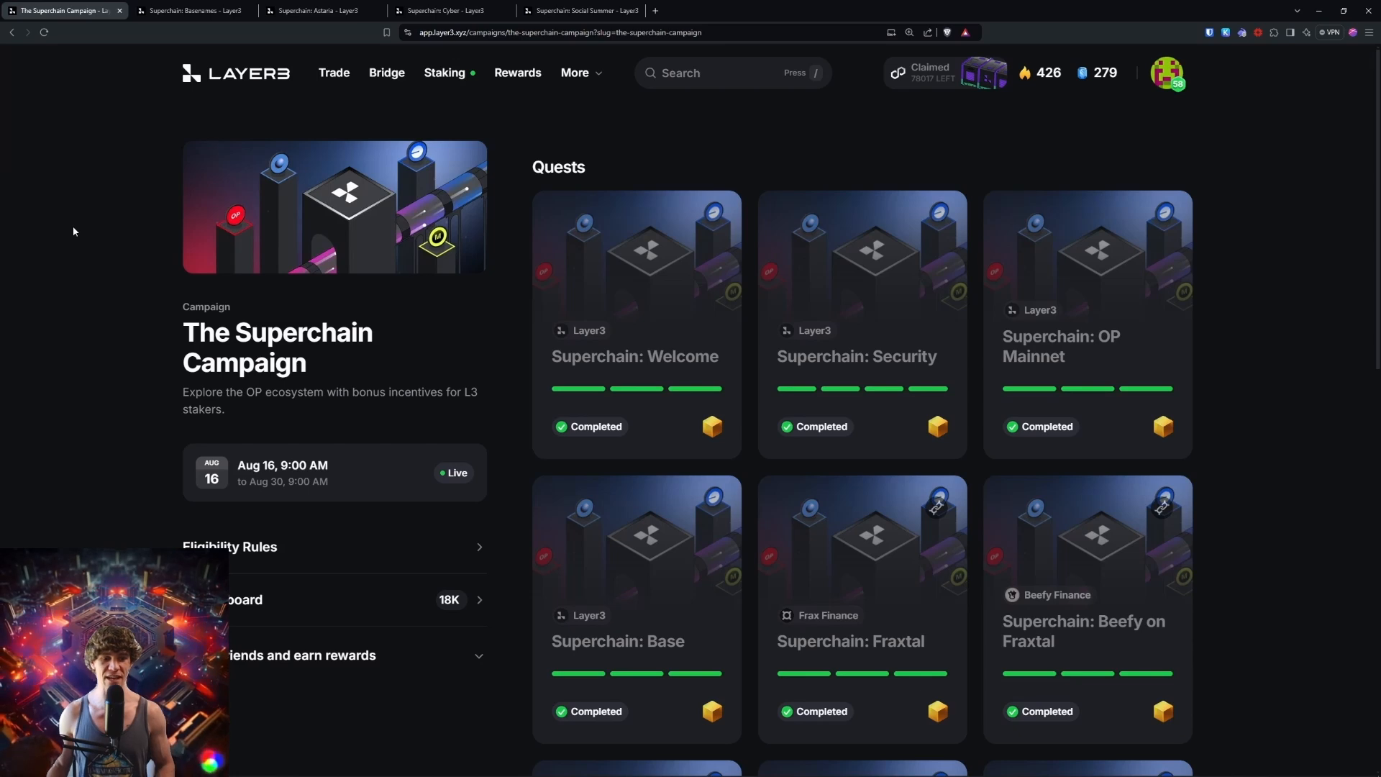
# Step: Go to the Superchain: Basenames quest and continue past its Complete this Quest task
pyautogui.scroll(-10, 72, 226)
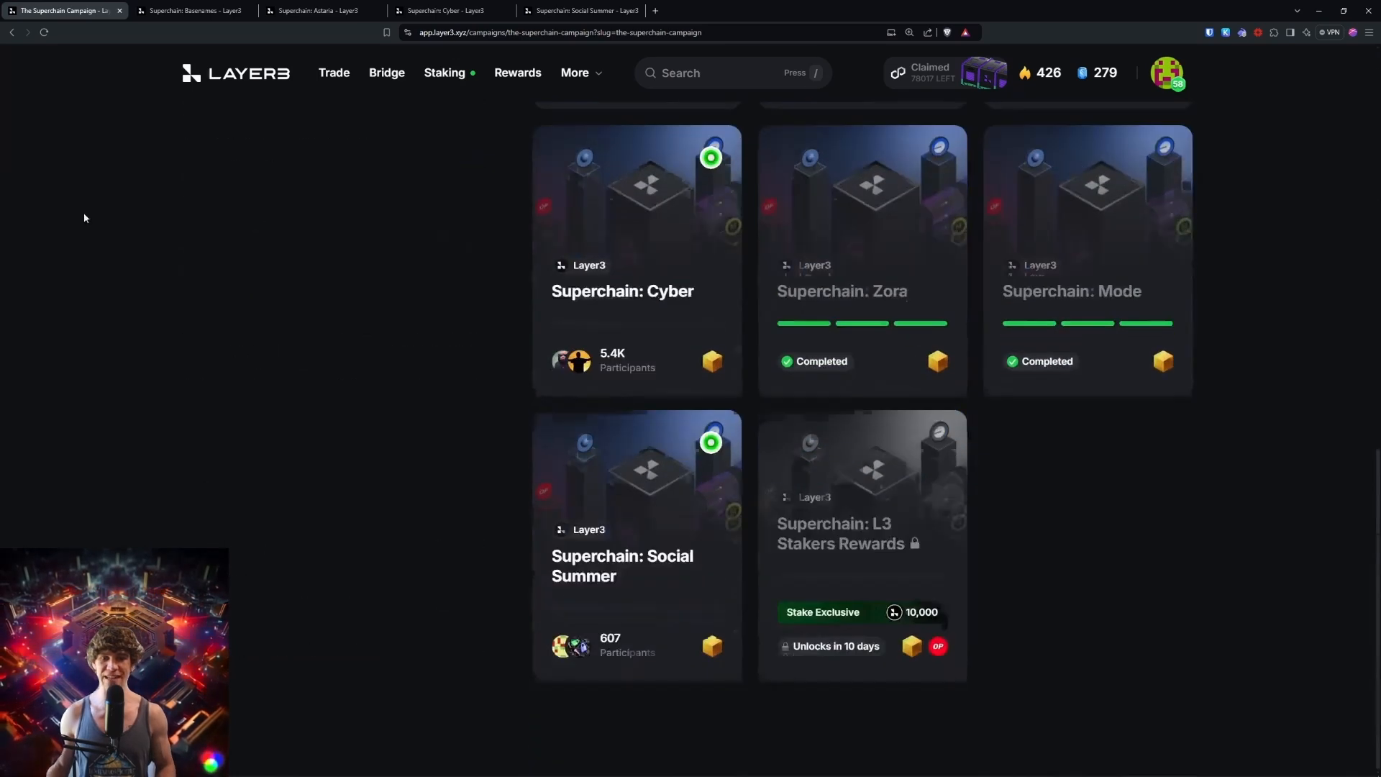
pyautogui.click(203, 8)
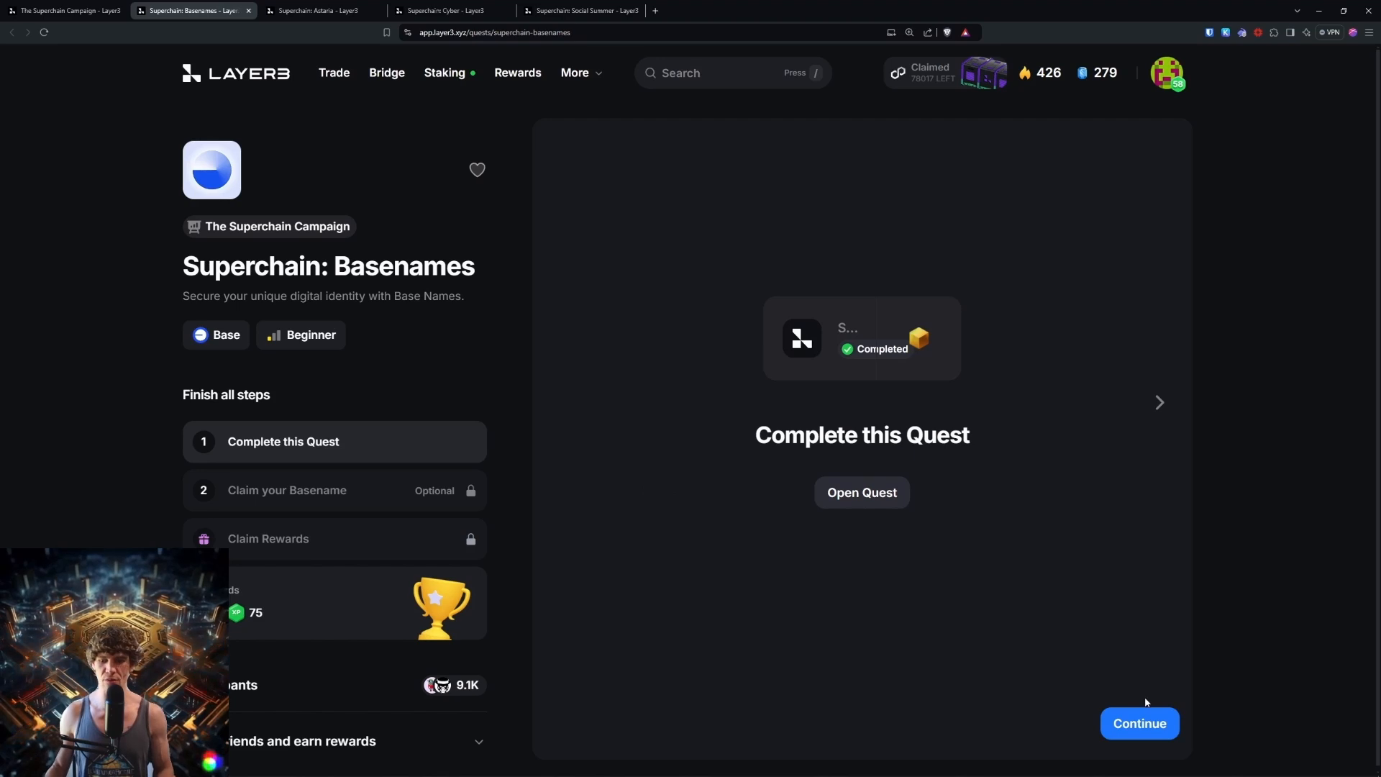
pyautogui.click(1143, 715)
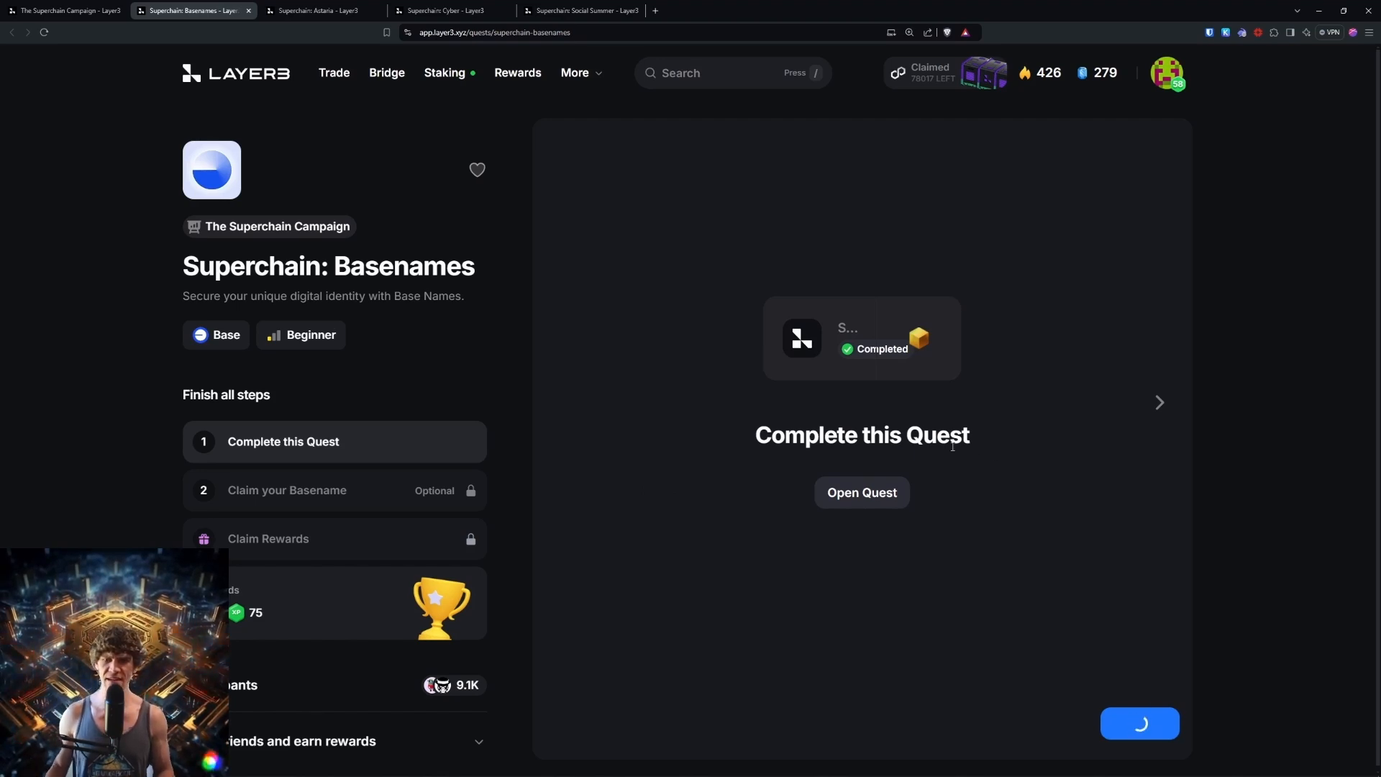
# Step: Open the Basenames site from the Claim your Basename task and search for the name theblockchainreport
pyautogui.click(862, 533)
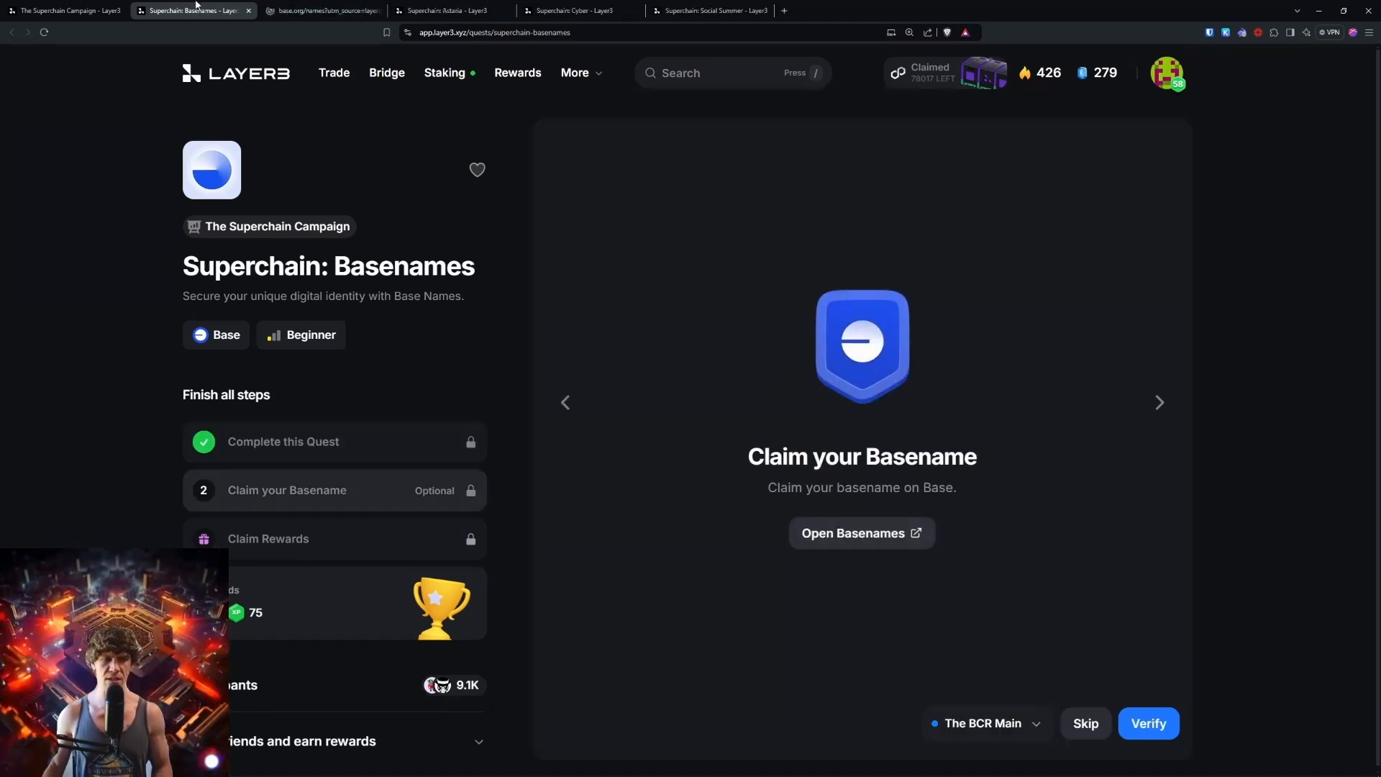
pyautogui.click(323, 5)
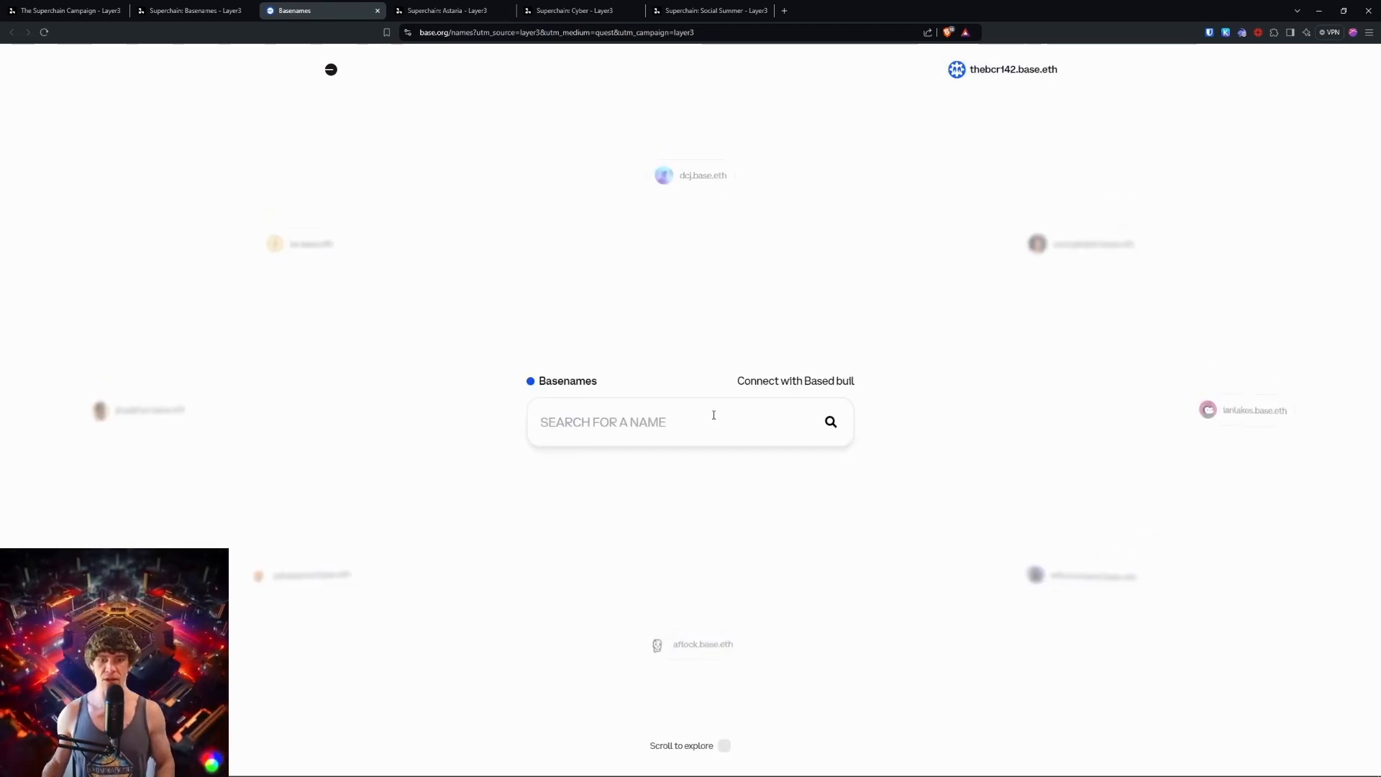
pyautogui.click(712, 417)
pyautogui.write('theblockchainreport')
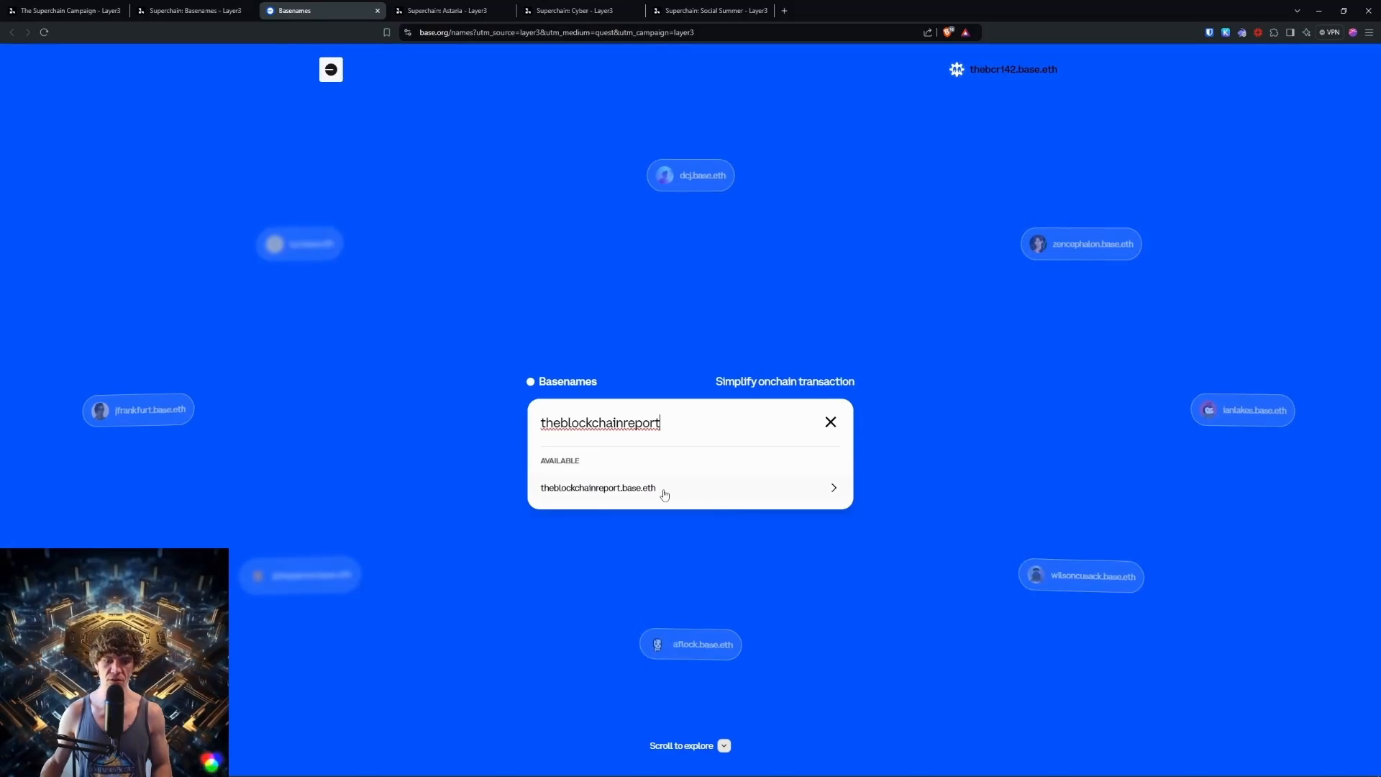
# Step: Verify the quest's Claim your Basename task to reach its rewards, and return to the Basenames site
pyautogui.click(191, 10)
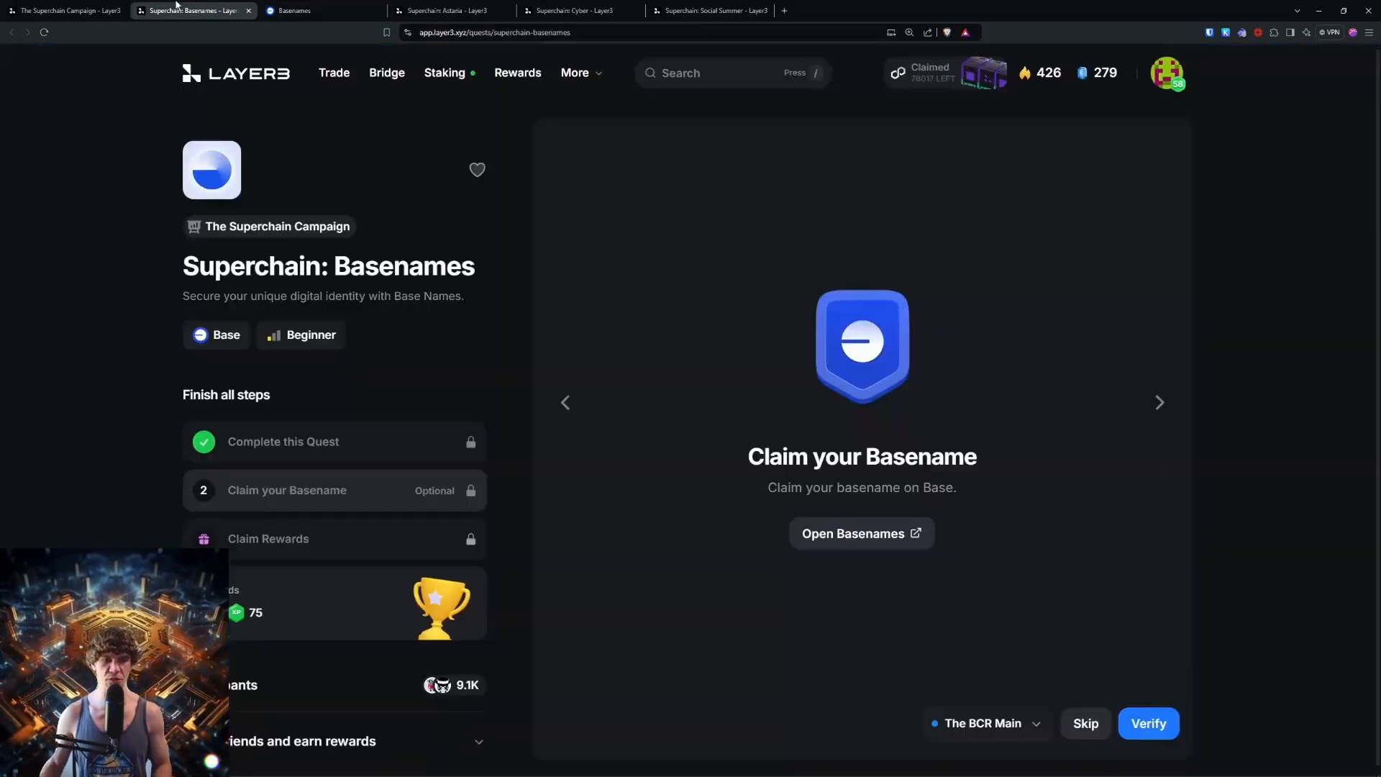
pyautogui.click(1147, 722)
pyautogui.click(1119, 725)
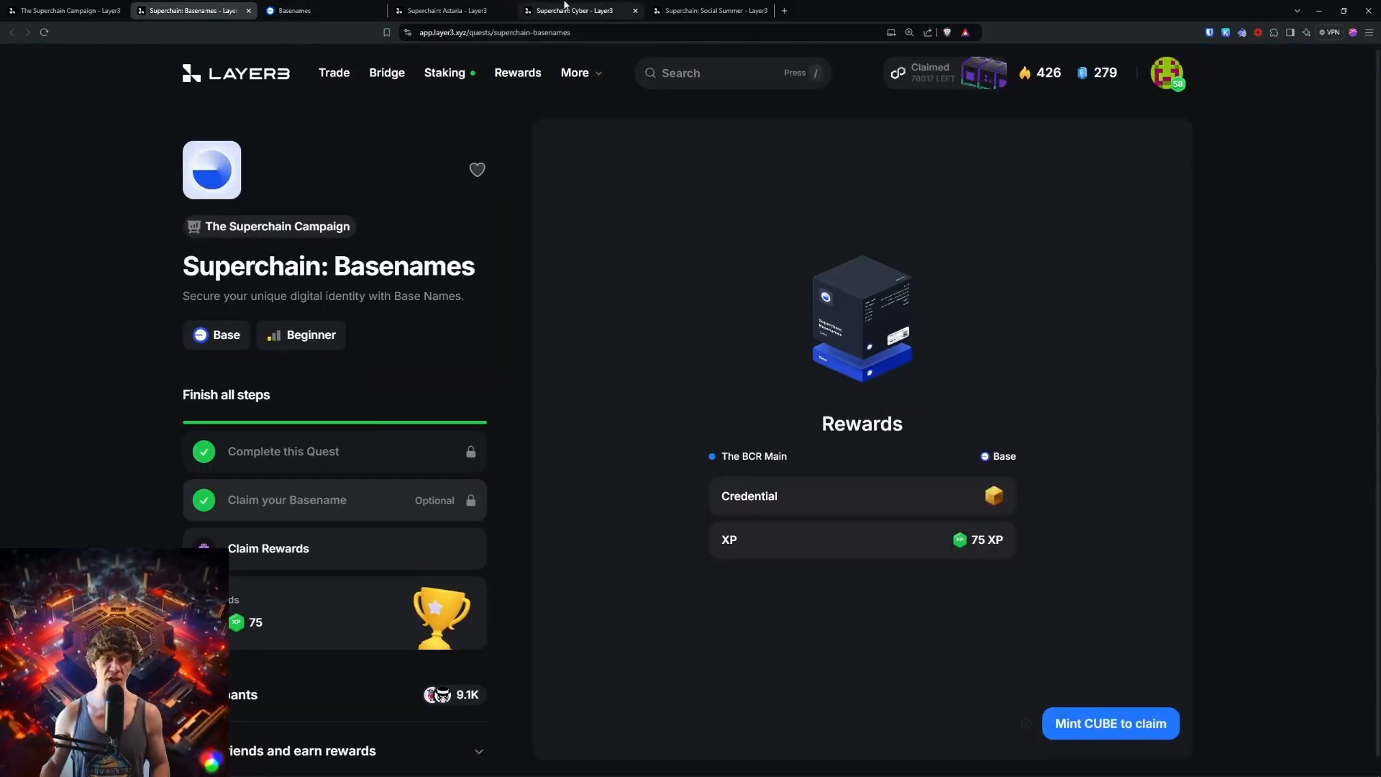
pyautogui.click(331, 9)
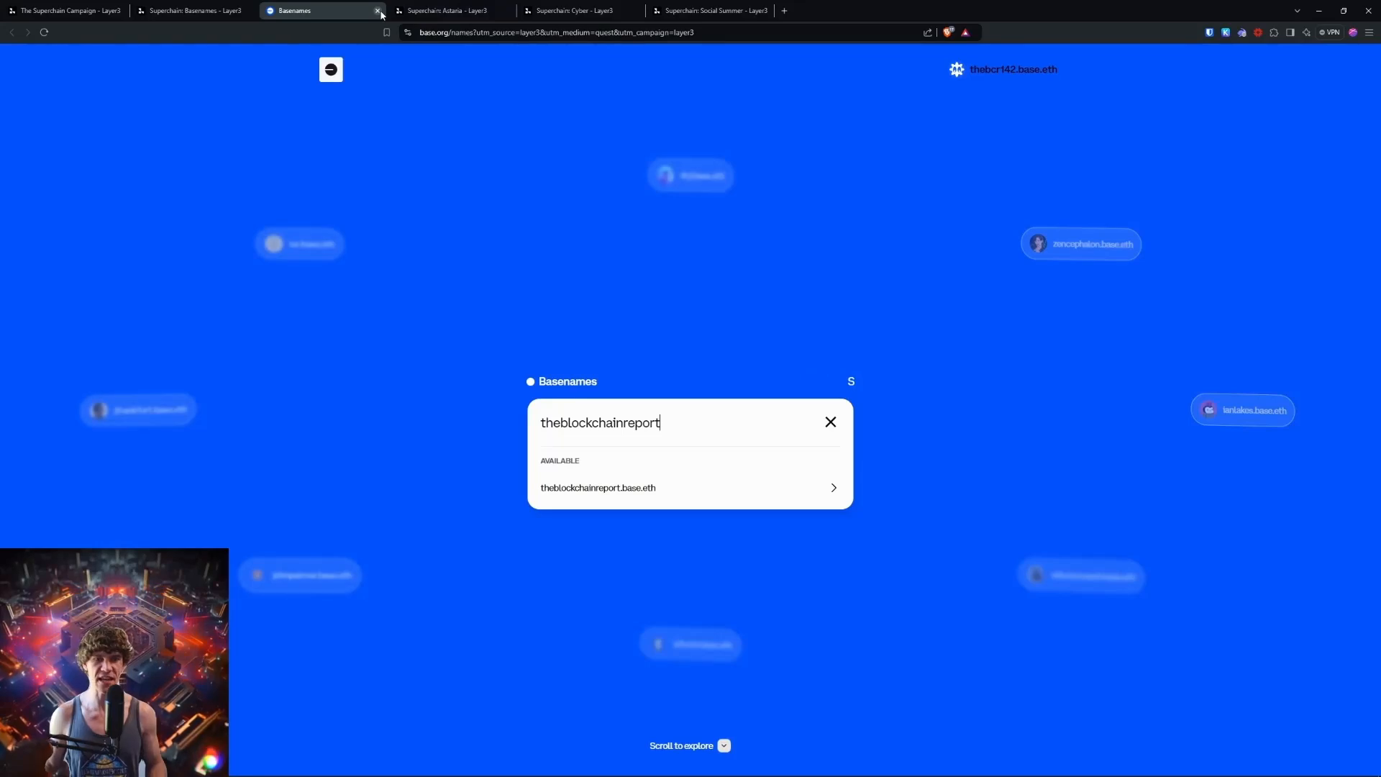
# Step: Open wallet.coinbase.com/ocs in place of the Basenames page and look over the Onchain Summer overview and Summer Pass
pyautogui.click(806, 32)
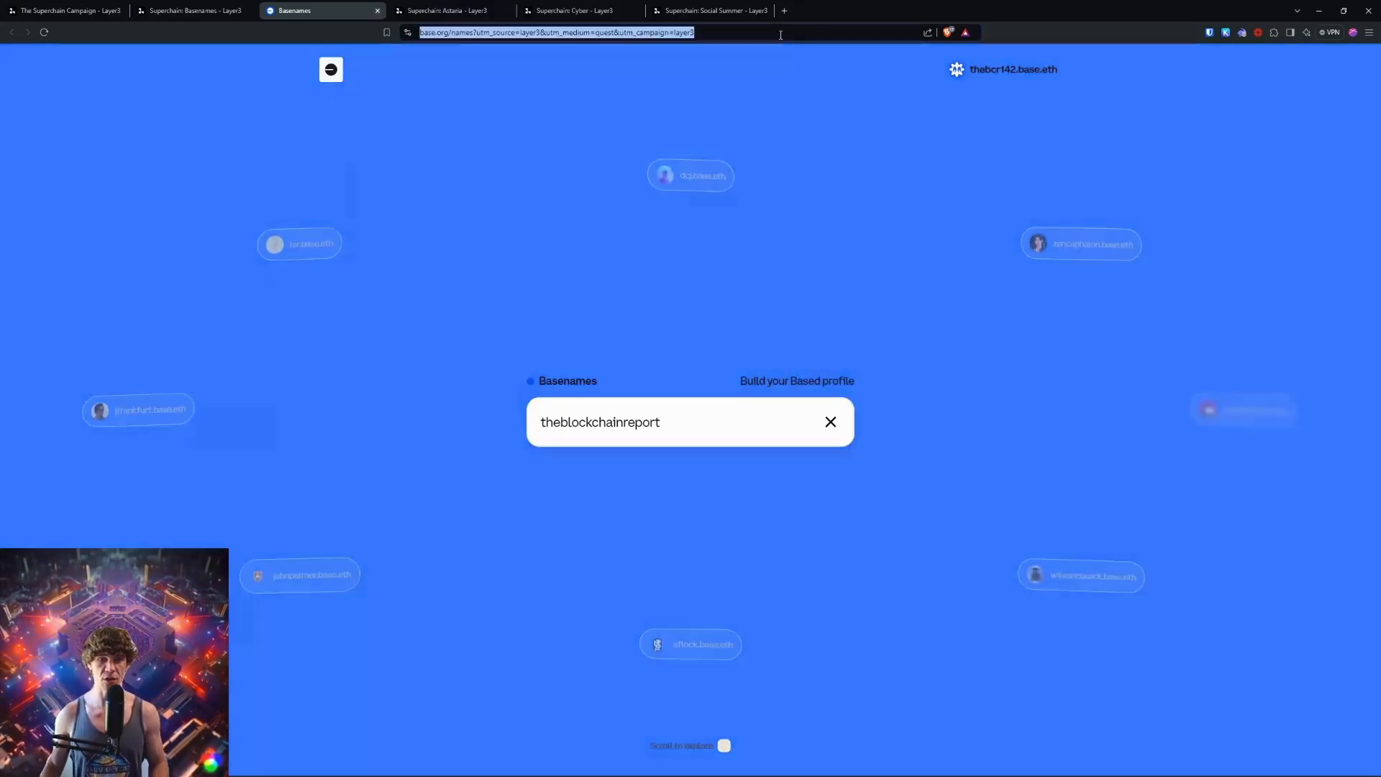
pyautogui.write('wallet.coinbase.com/ocs')
pyautogui.press('Return')
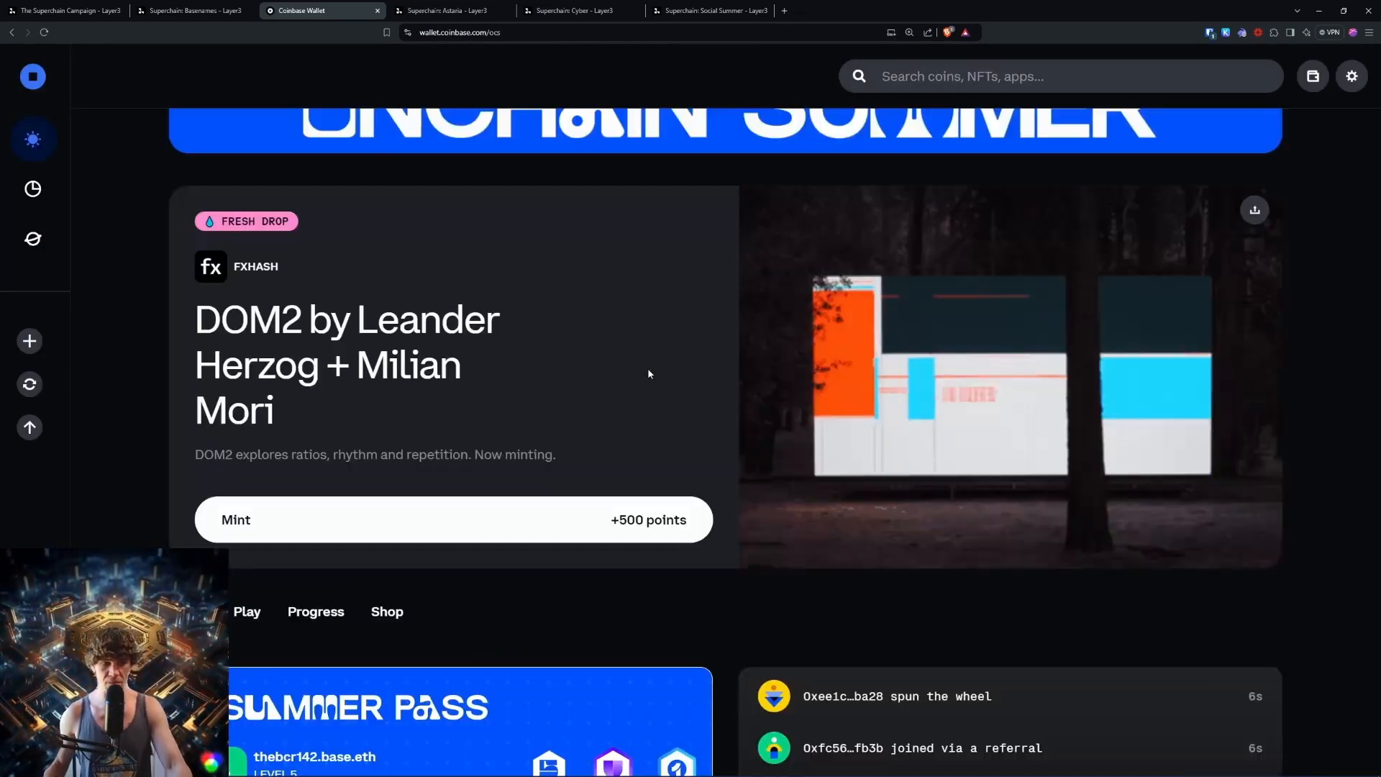
pyautogui.scroll(-3, 636, 359)
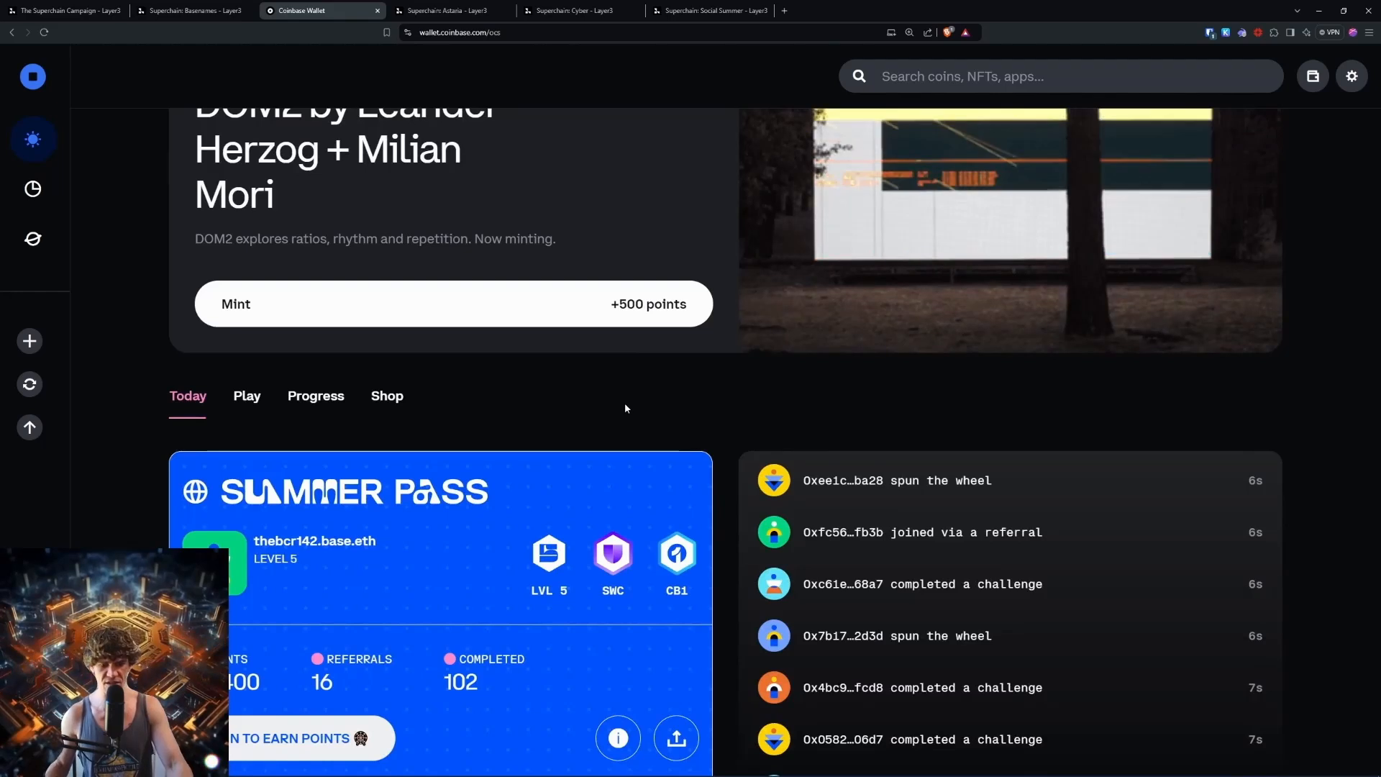
pyautogui.scroll(-2, 484, 386)
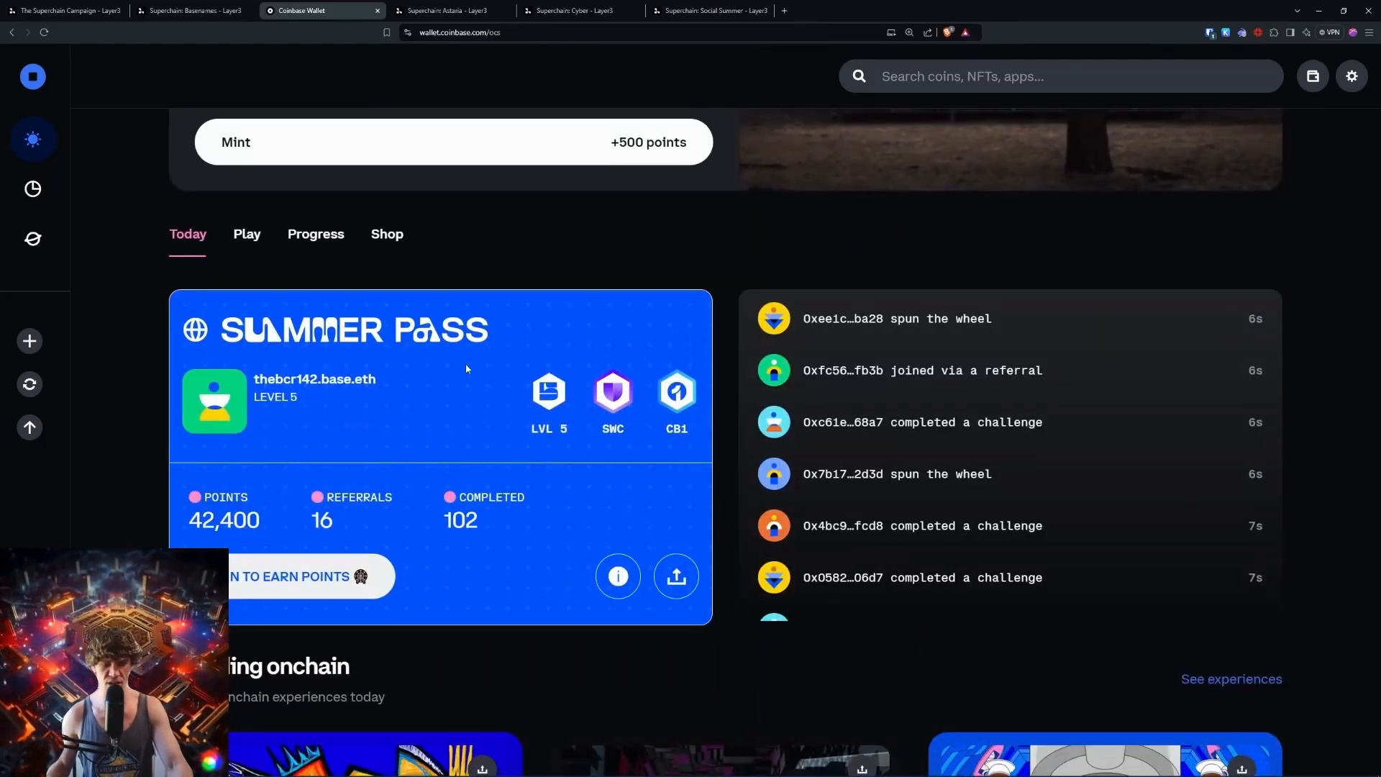
pyautogui.scroll(-5, 632, 318)
pyautogui.scroll(10, 628, 325)
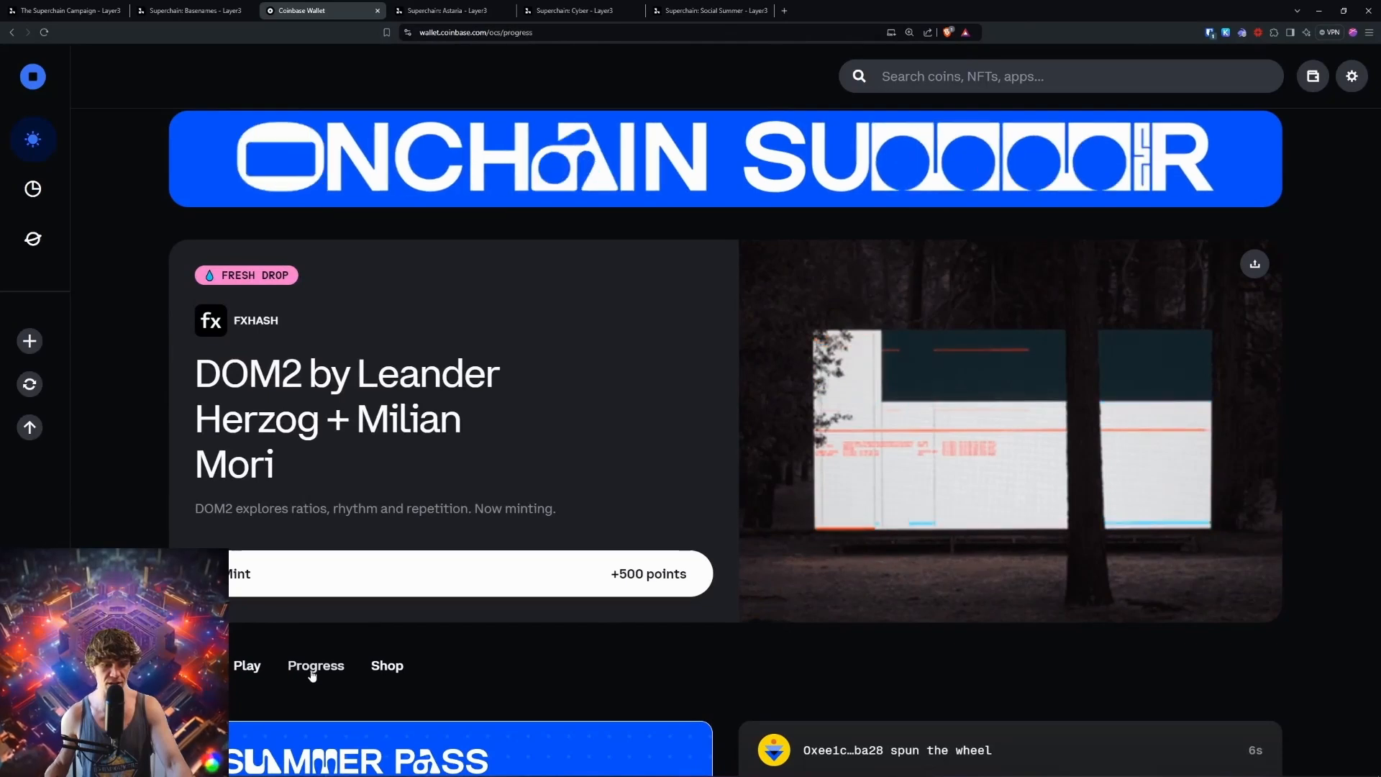
# Step: Browse the list of Onchain Summer experiences in the Play section
pyautogui.click(309, 664)
pyautogui.scroll(-10, 946, 334)
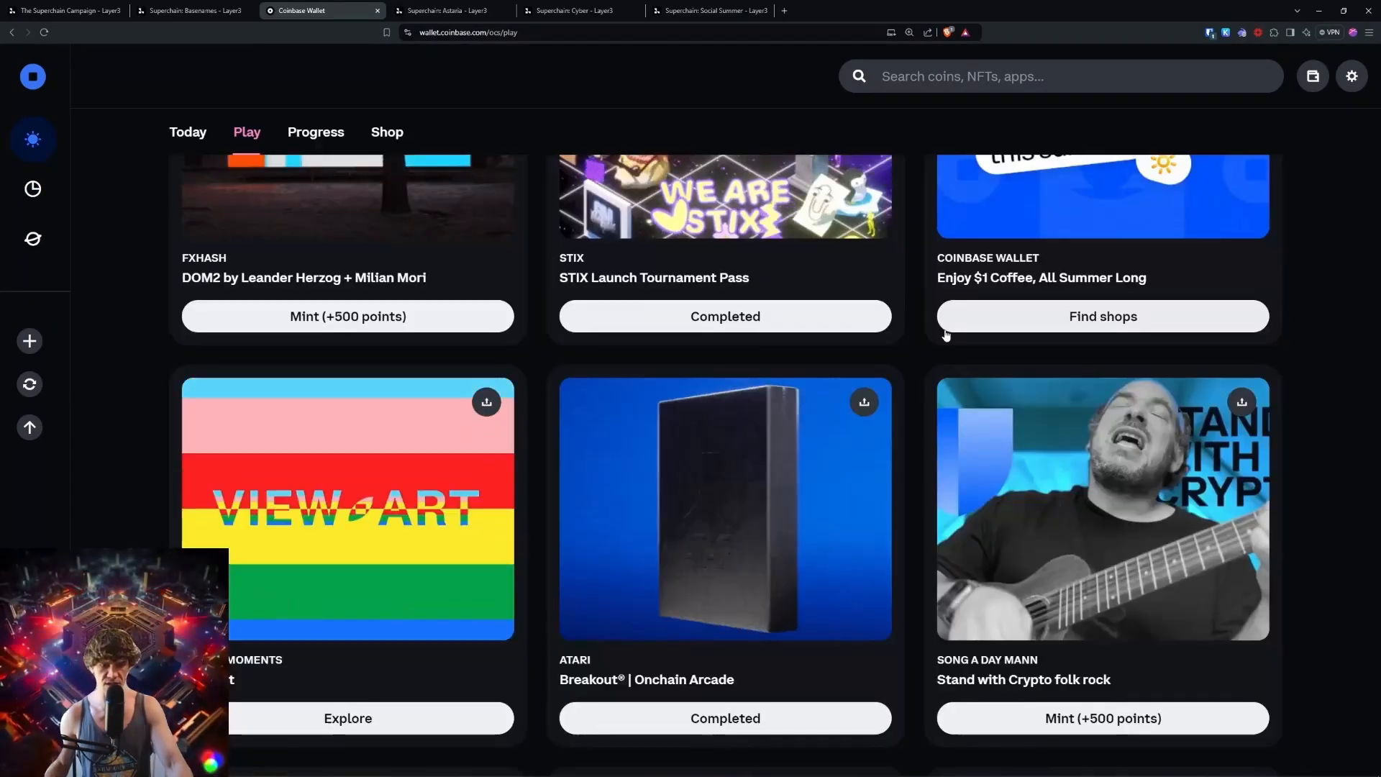
pyautogui.scroll(-6, 946, 334)
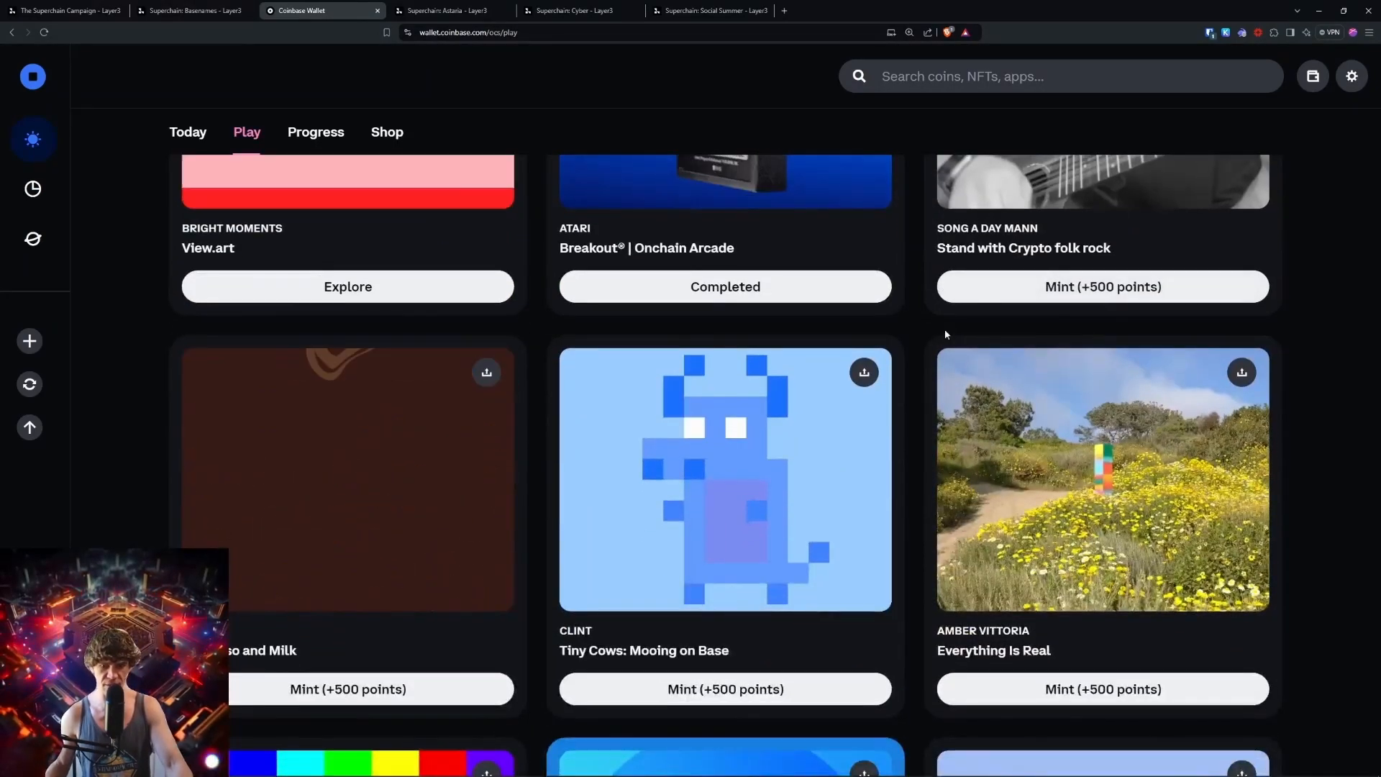
pyautogui.scroll(-6, 938, 330)
pyautogui.scroll(-6, 916, 296)
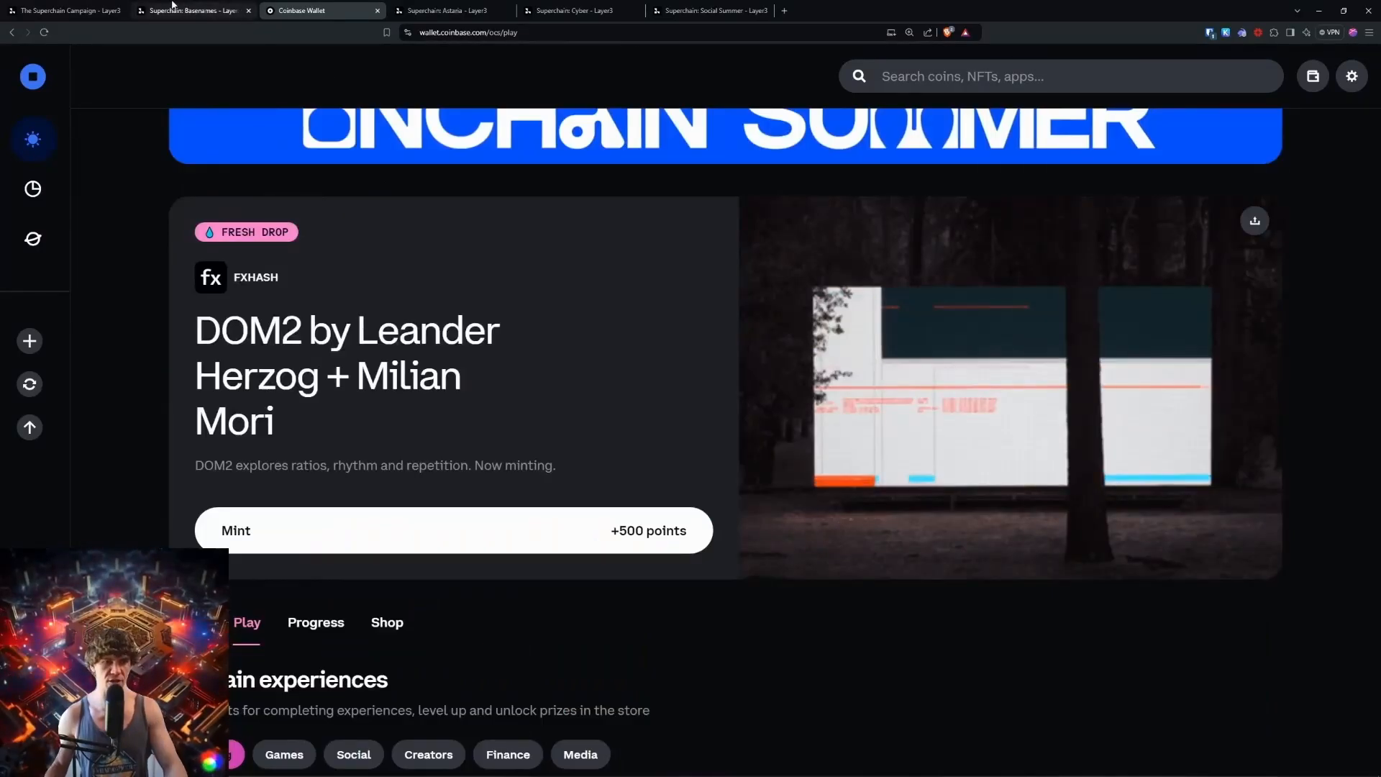
# Step: Go to the Superchain: Astaria quest and continue past its Complete this Quest task
pyautogui.click(173, 7)
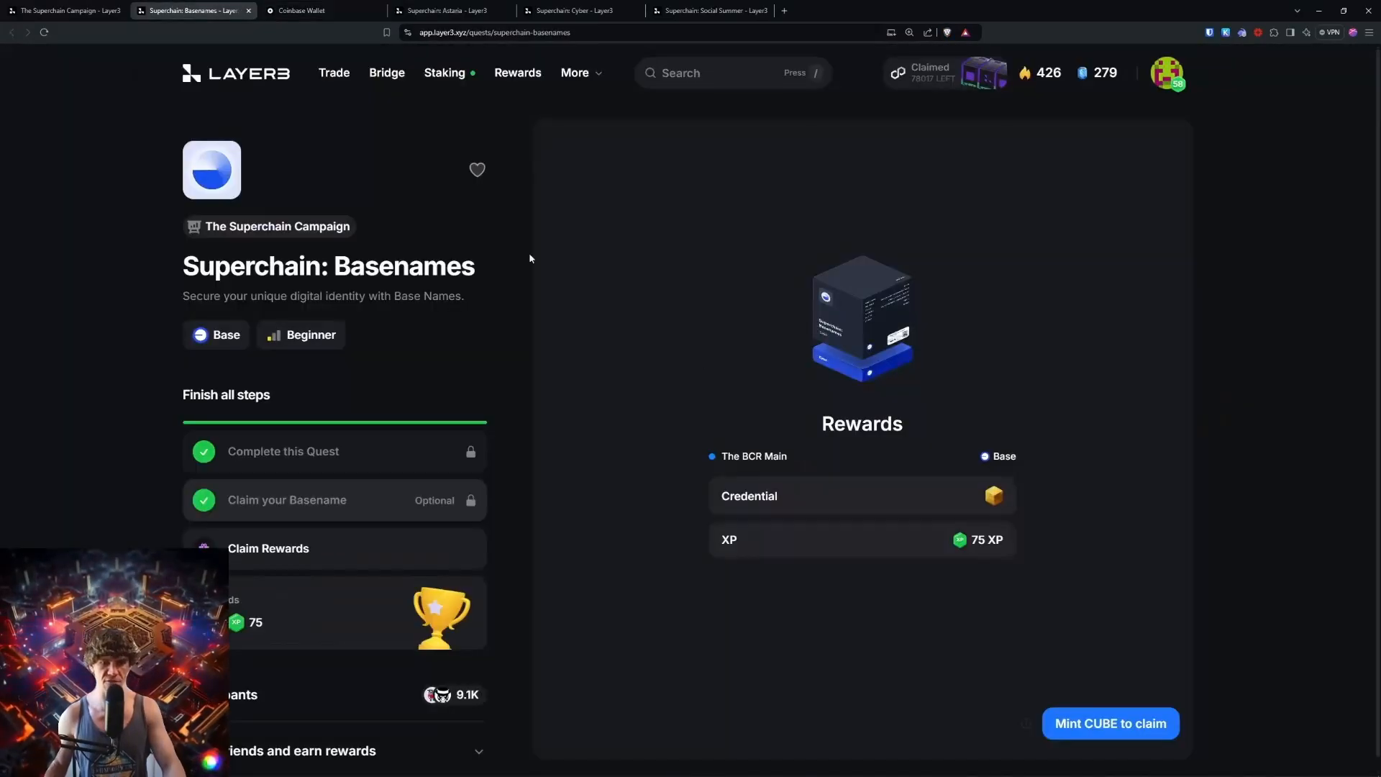
pyautogui.click(453, 10)
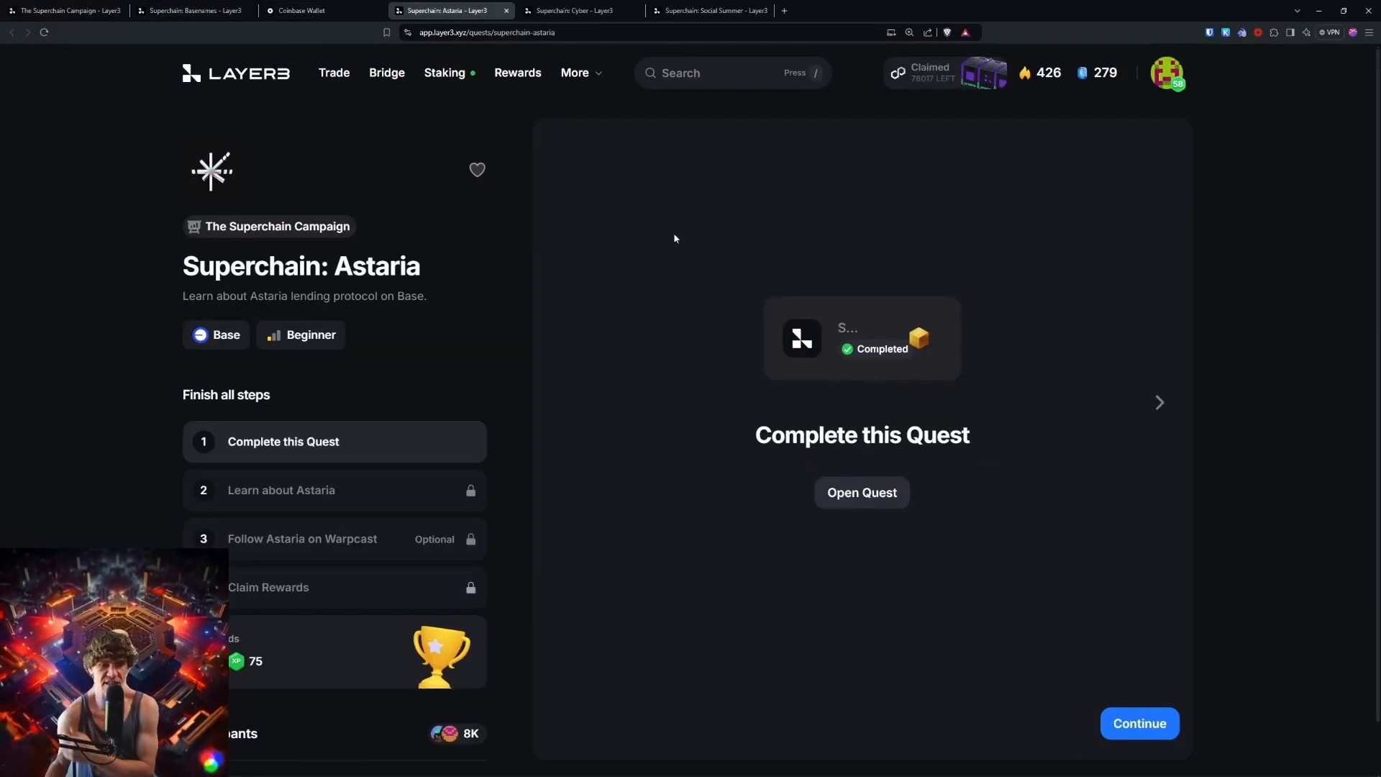
pyautogui.click(1135, 721)
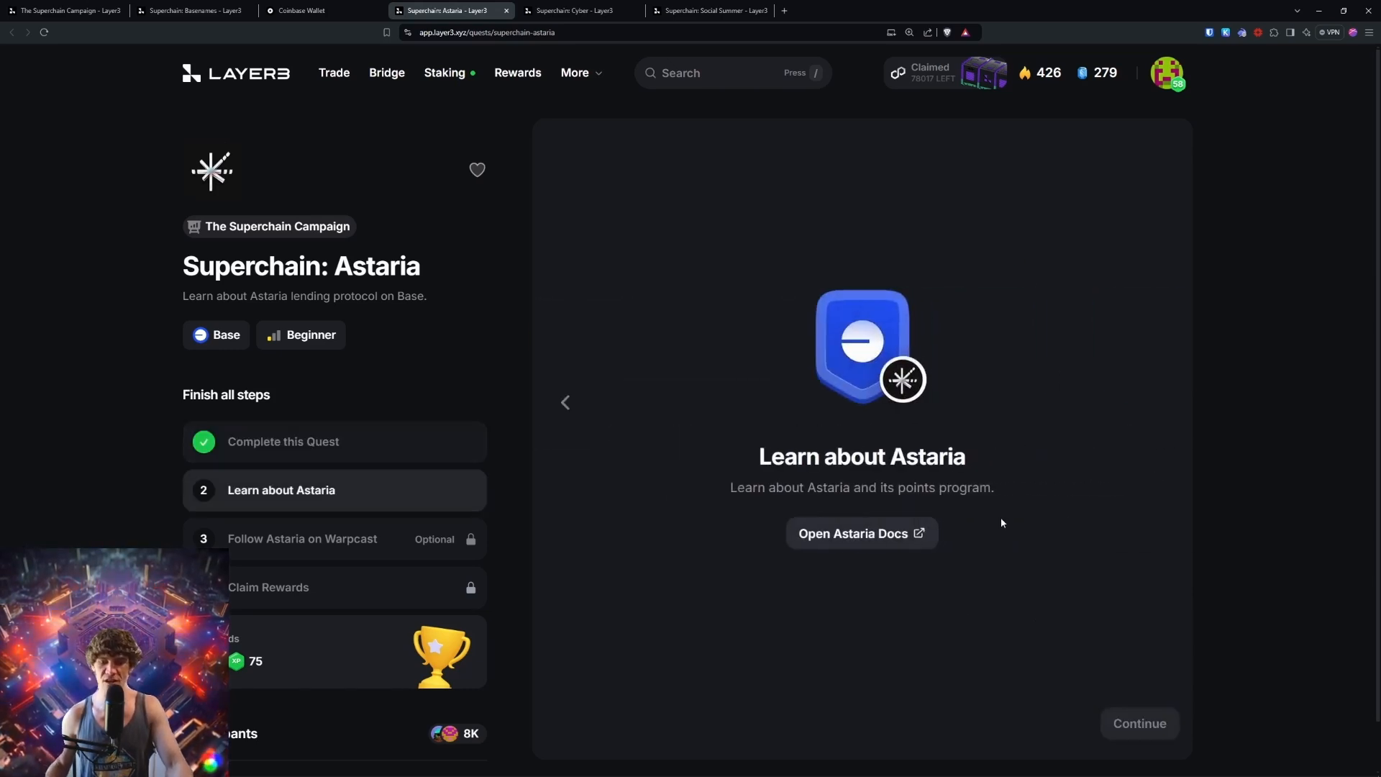
# Step: Complete the Learn about Astaria task by opening the Astaria docs, skip the optional Warpcast follow, and close the docs
pyautogui.click(928, 533)
pyautogui.click(452, 5)
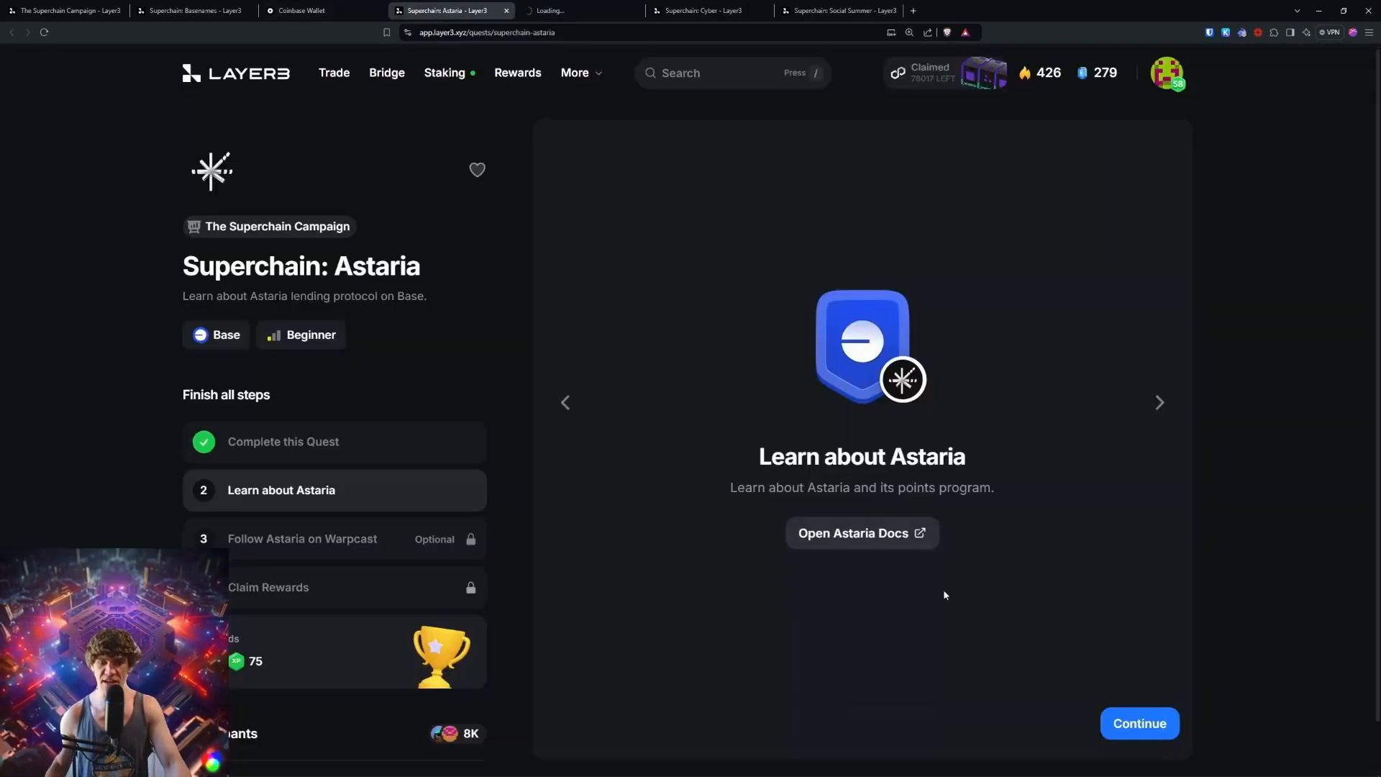
pyautogui.click(1137, 722)
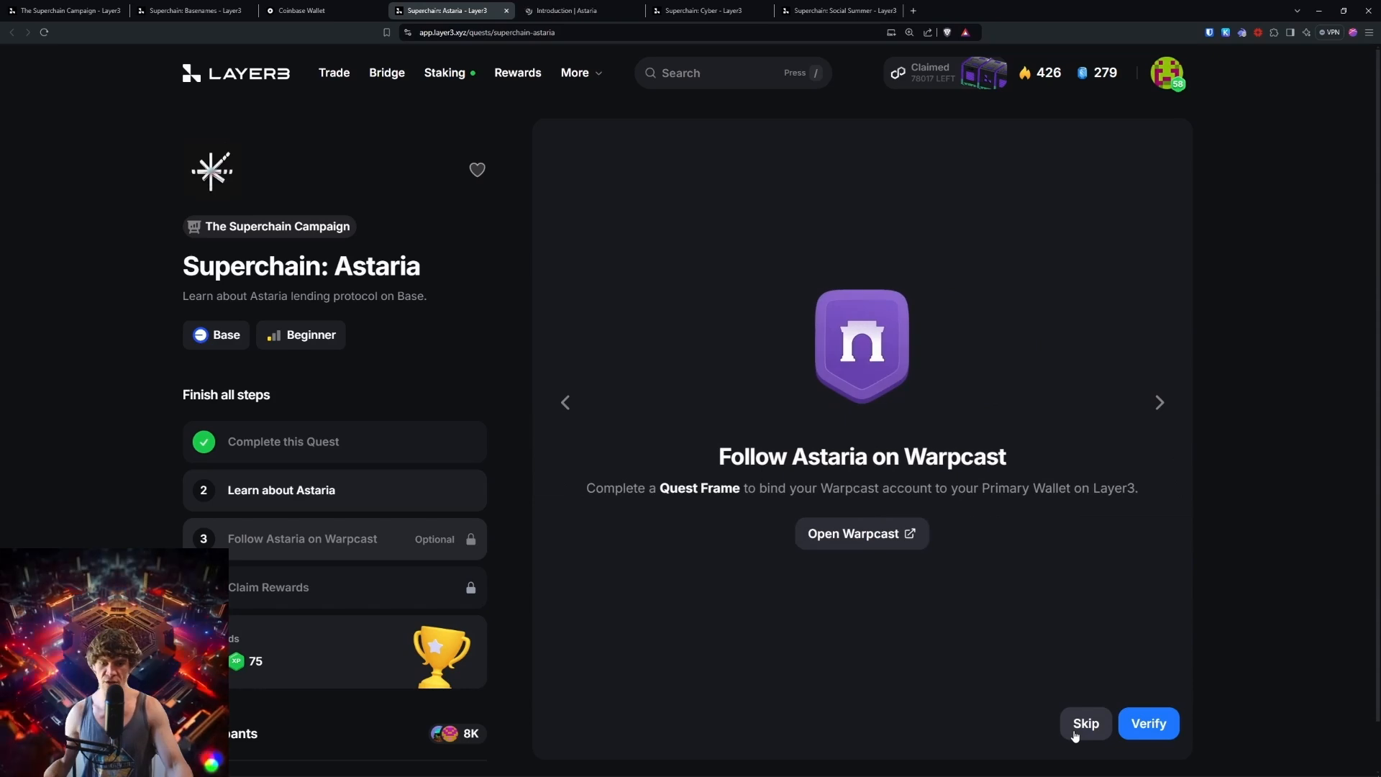
pyautogui.click(1079, 725)
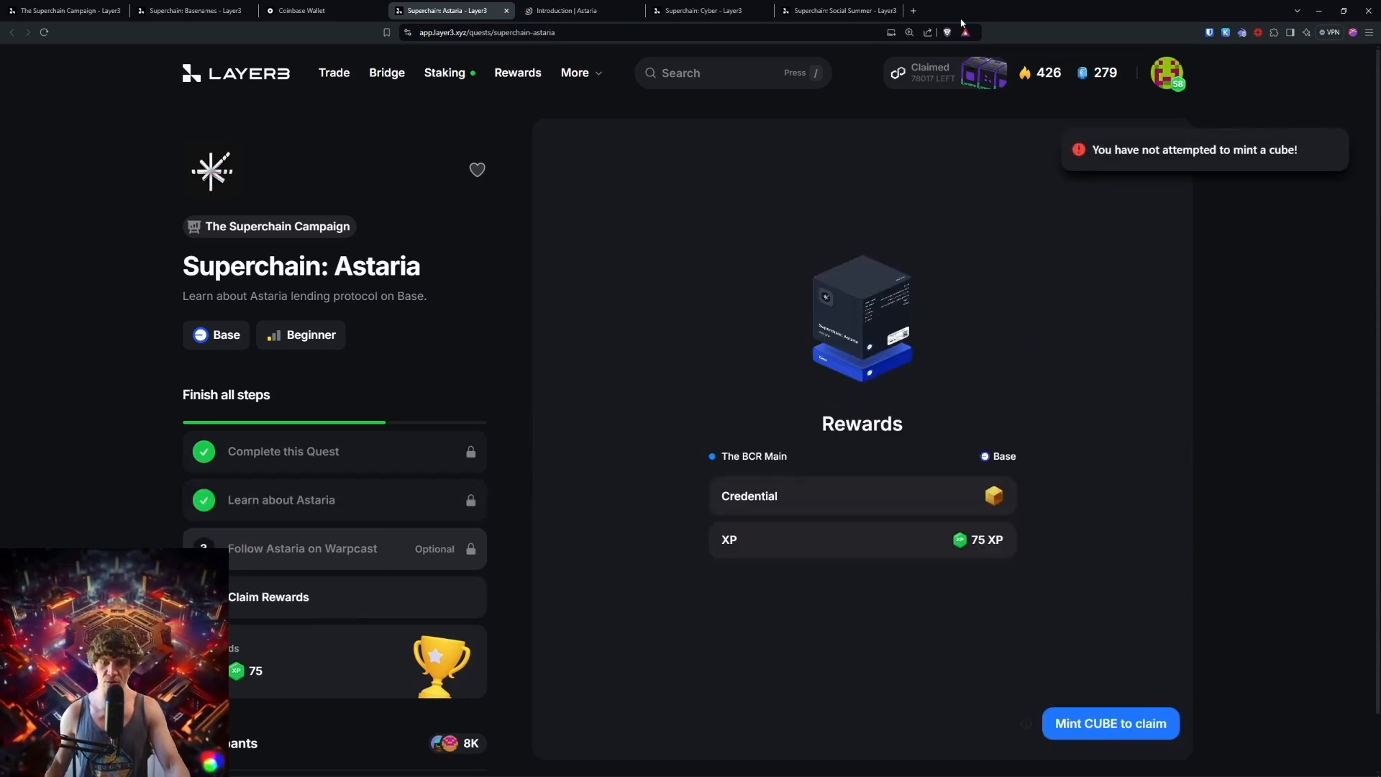
pyautogui.click(634, 11)
# Step: Go to the Superchain: Cyber quest, continue past Join the Campaign, and verify the Bridged to Cyber? task
pyautogui.click(576, 10)
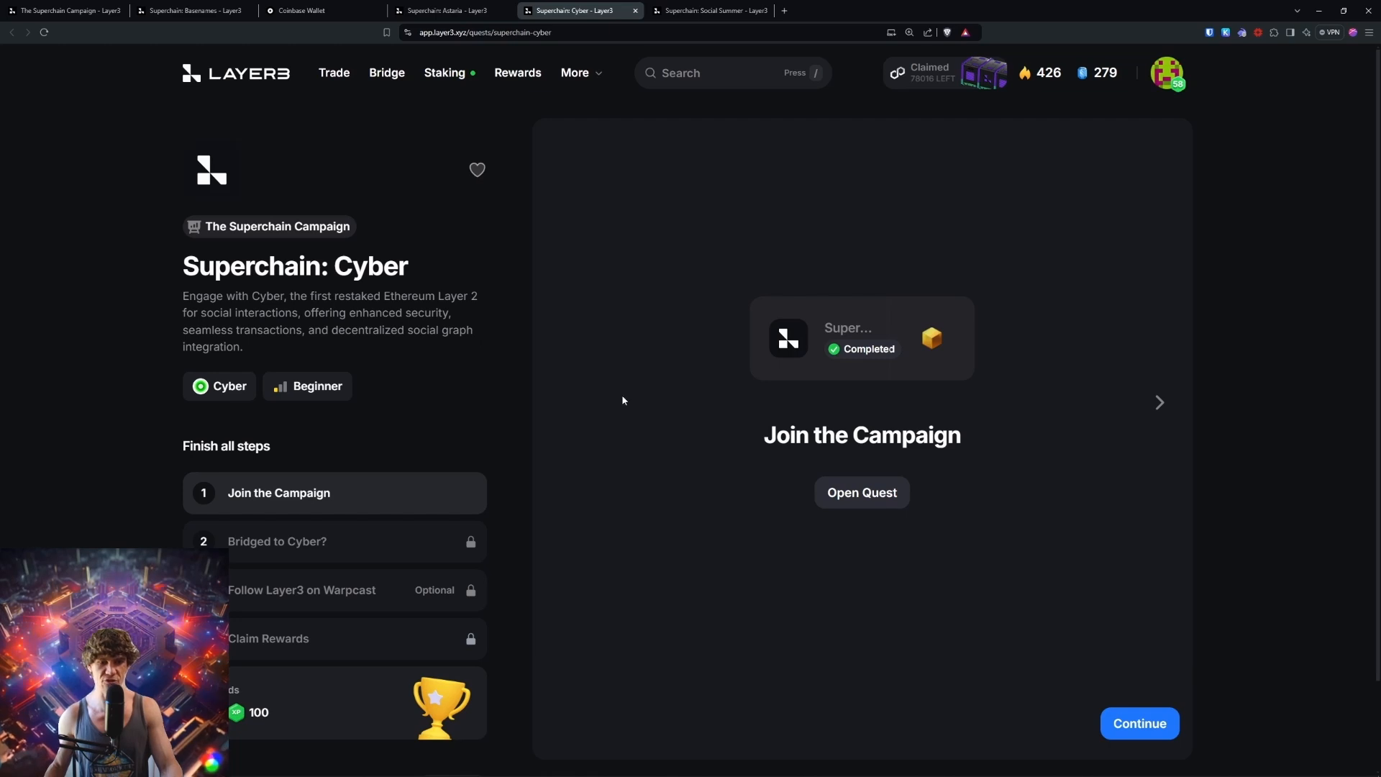
pyautogui.click(1162, 728)
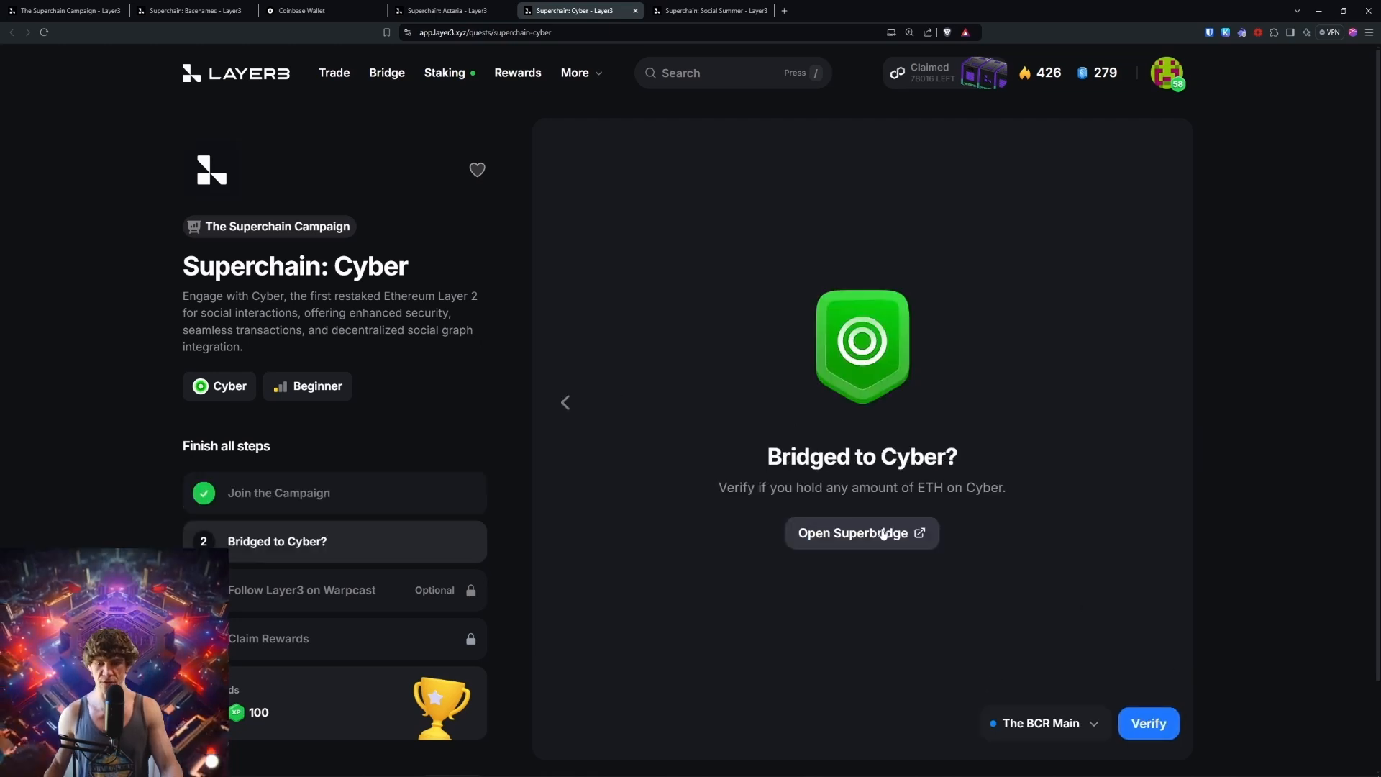
pyautogui.click(1149, 723)
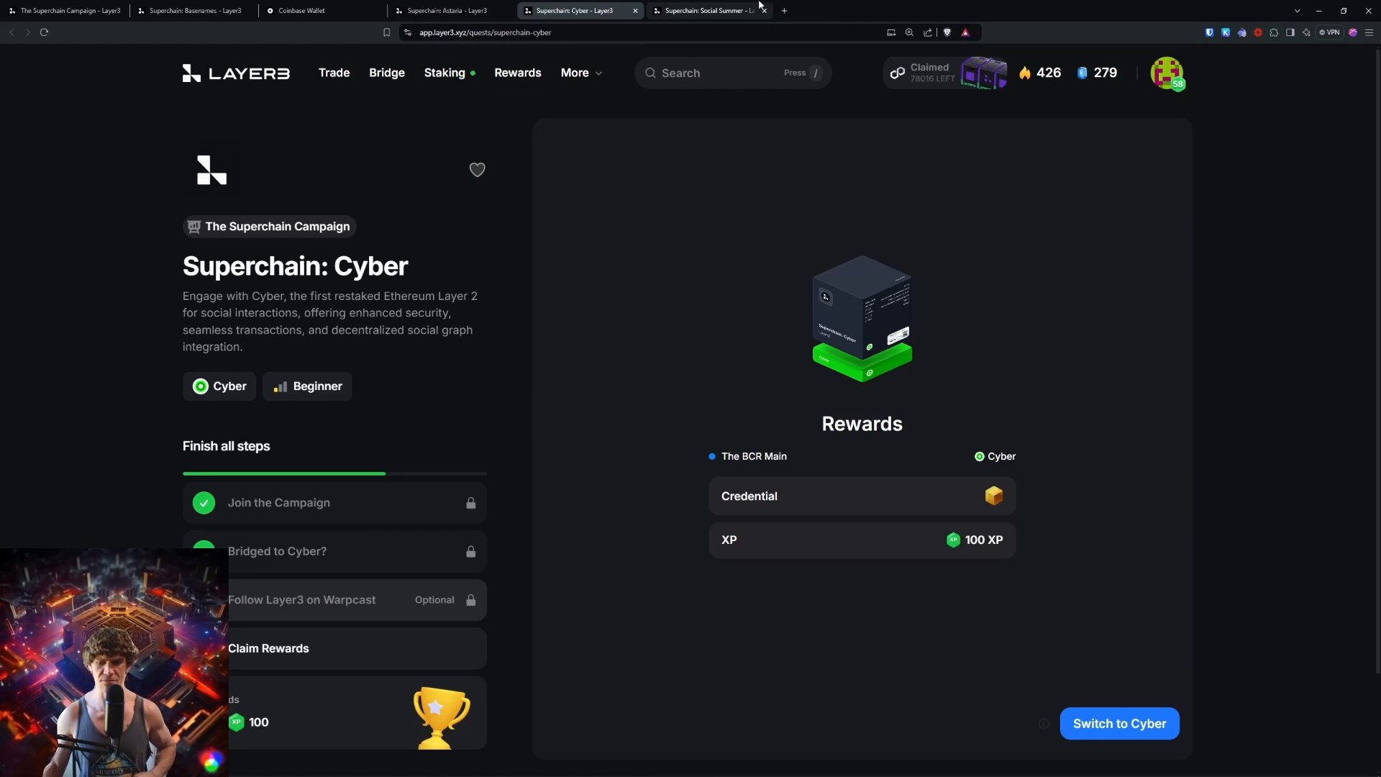
# Step: Advance the Superchain: Social Summer quest past its introduction slides and open the Social Summer site from the Mint on Cyber task
pyautogui.click(759, 6)
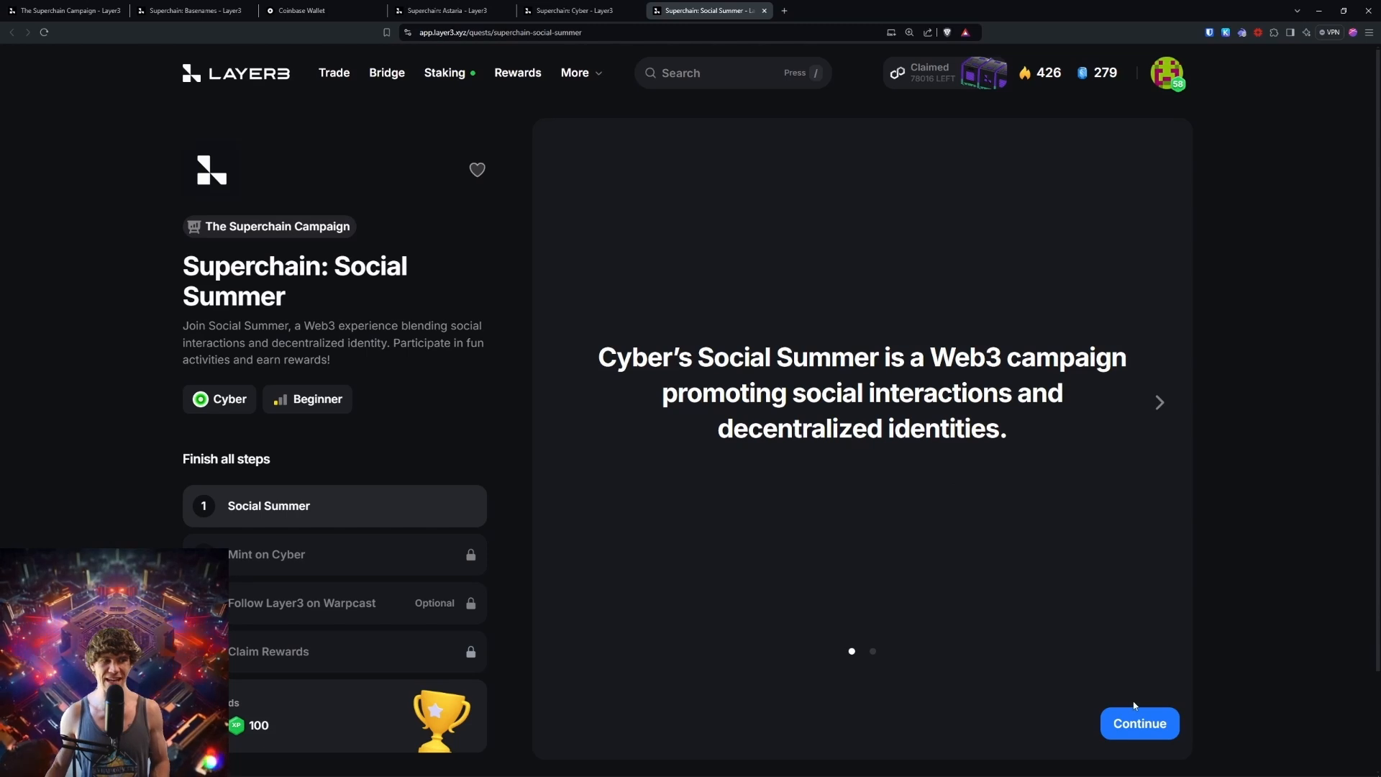
pyautogui.click(1138, 730)
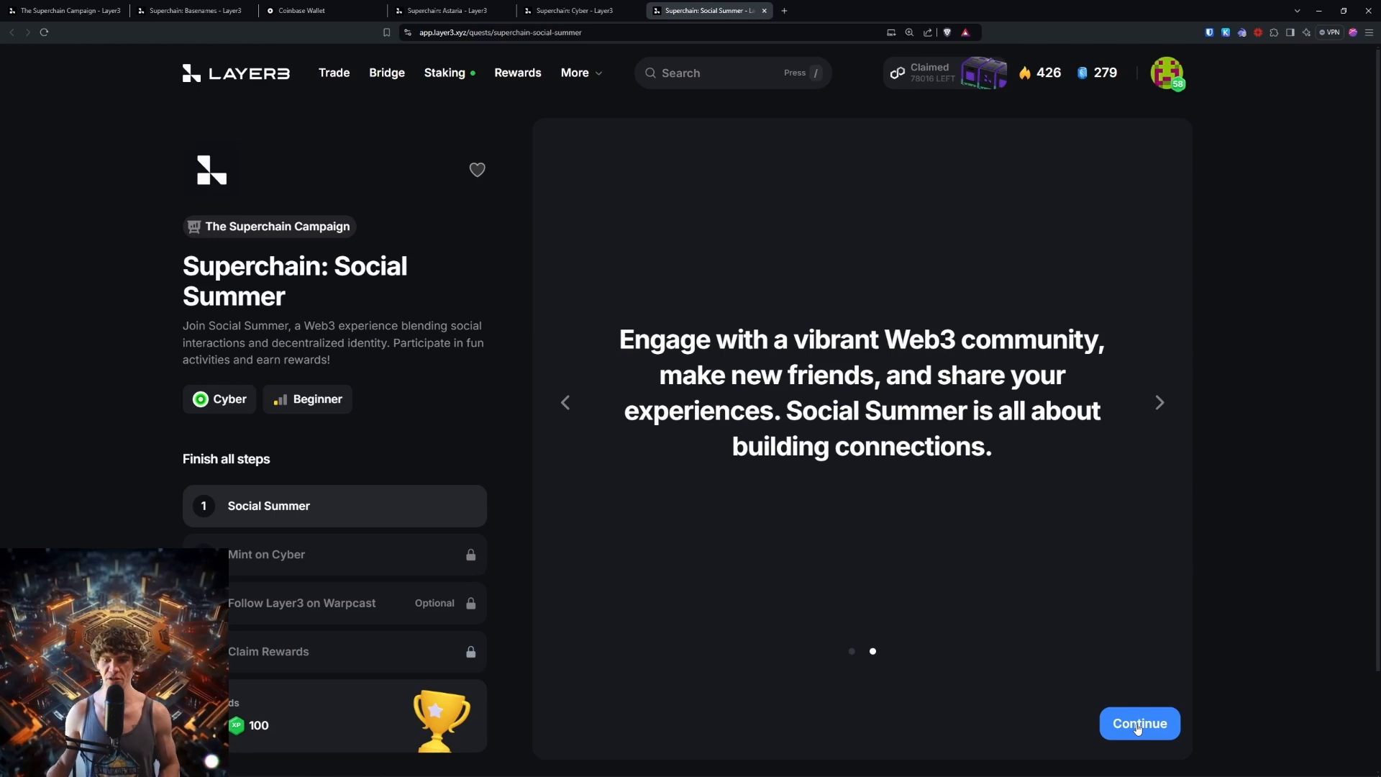
pyautogui.click(1139, 729)
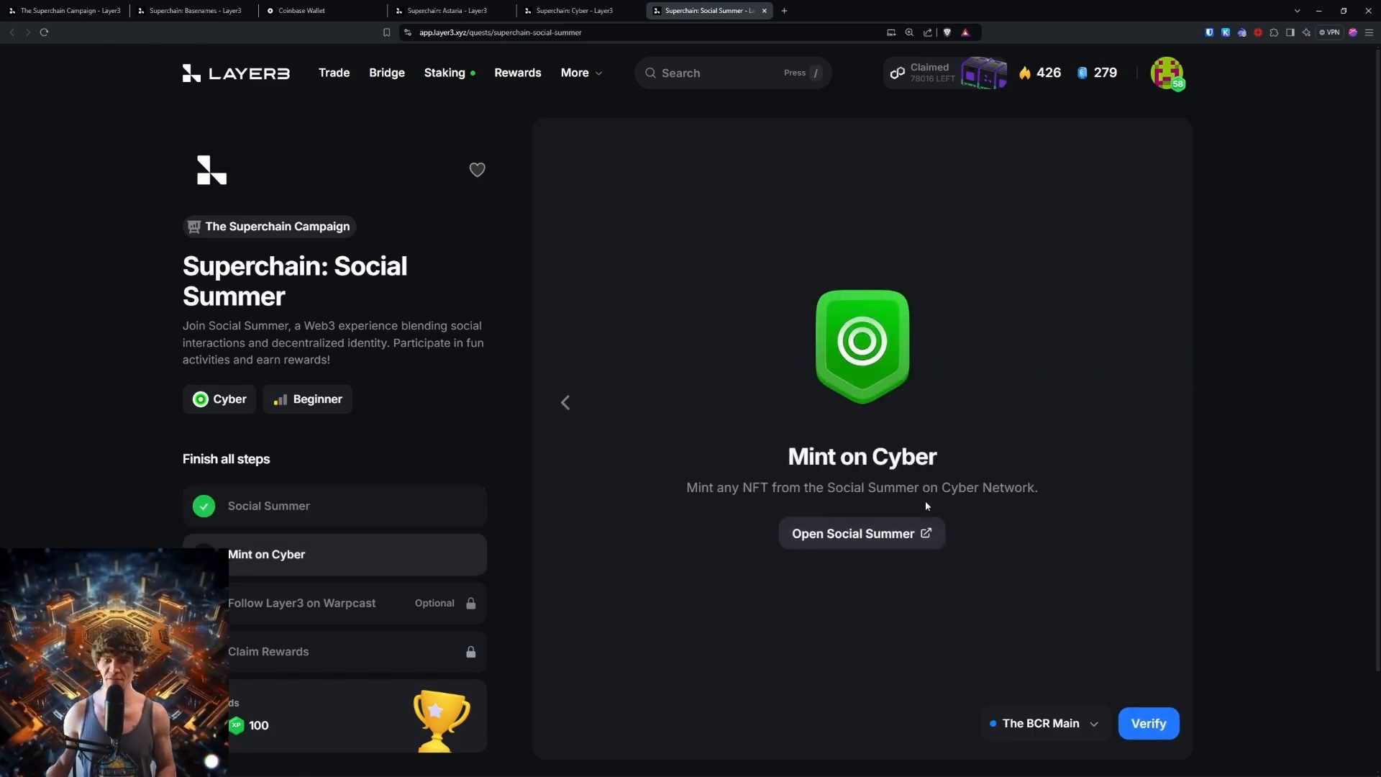
pyautogui.click(900, 533)
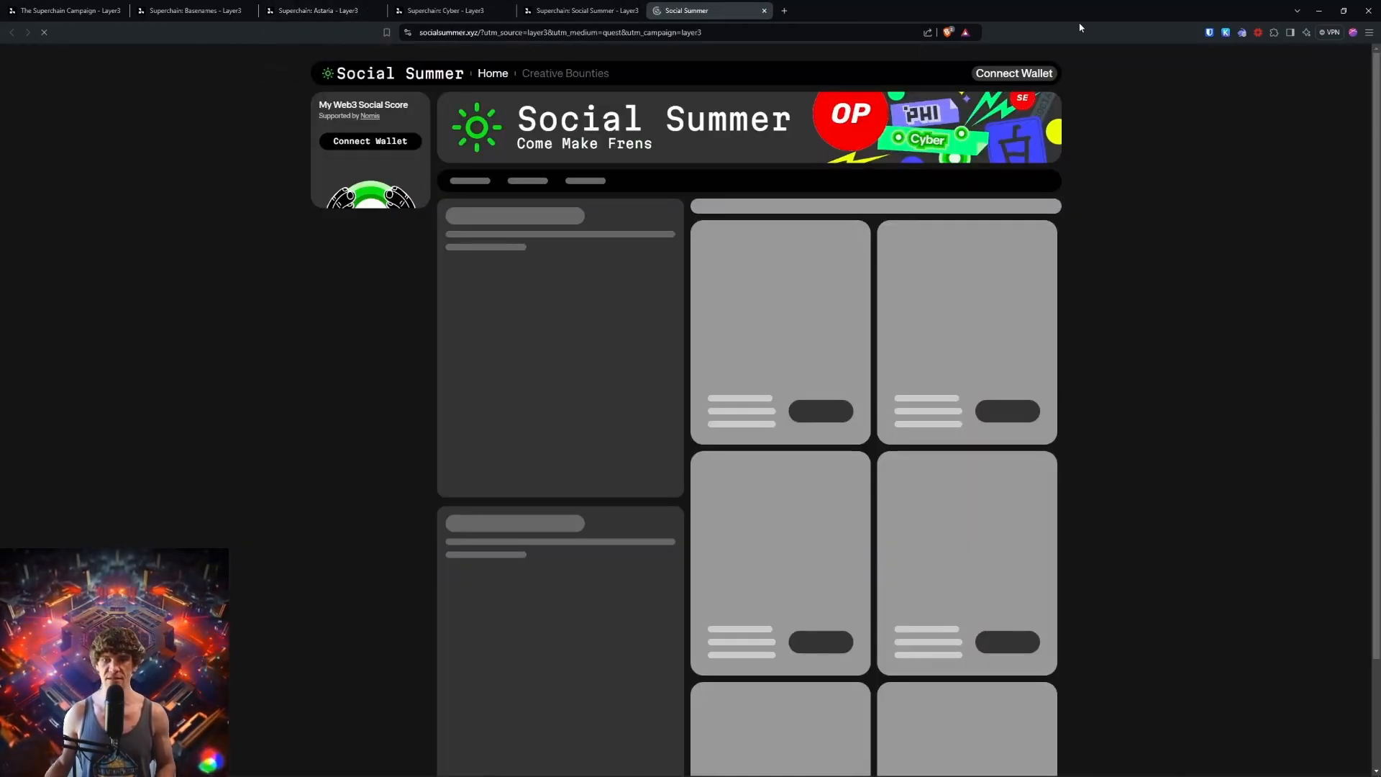
# Step: Connect Rabby Wallet to the Social Summer site and sign the account verification message
pyautogui.click(1043, 75)
pyautogui.click(569, 358)
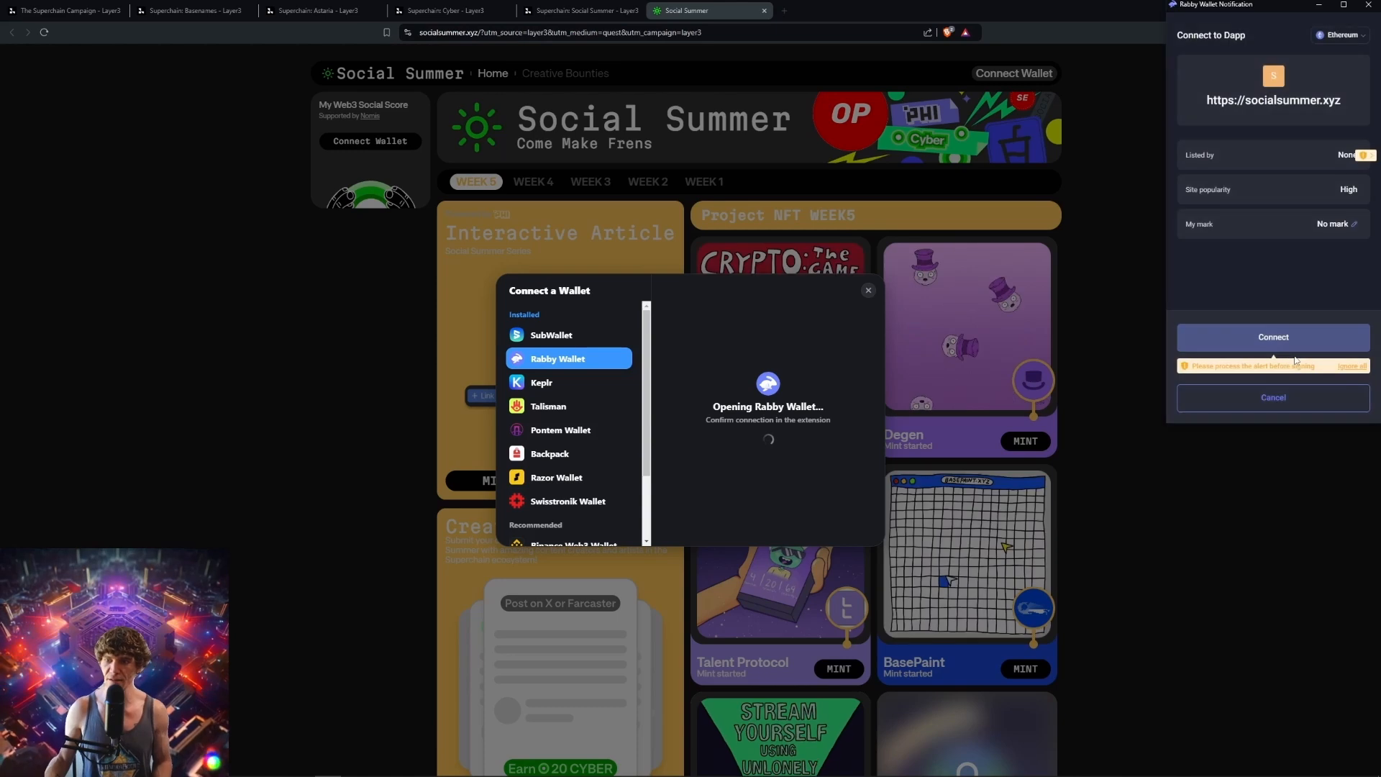
pyautogui.click(1285, 354)
pyautogui.click(683, 452)
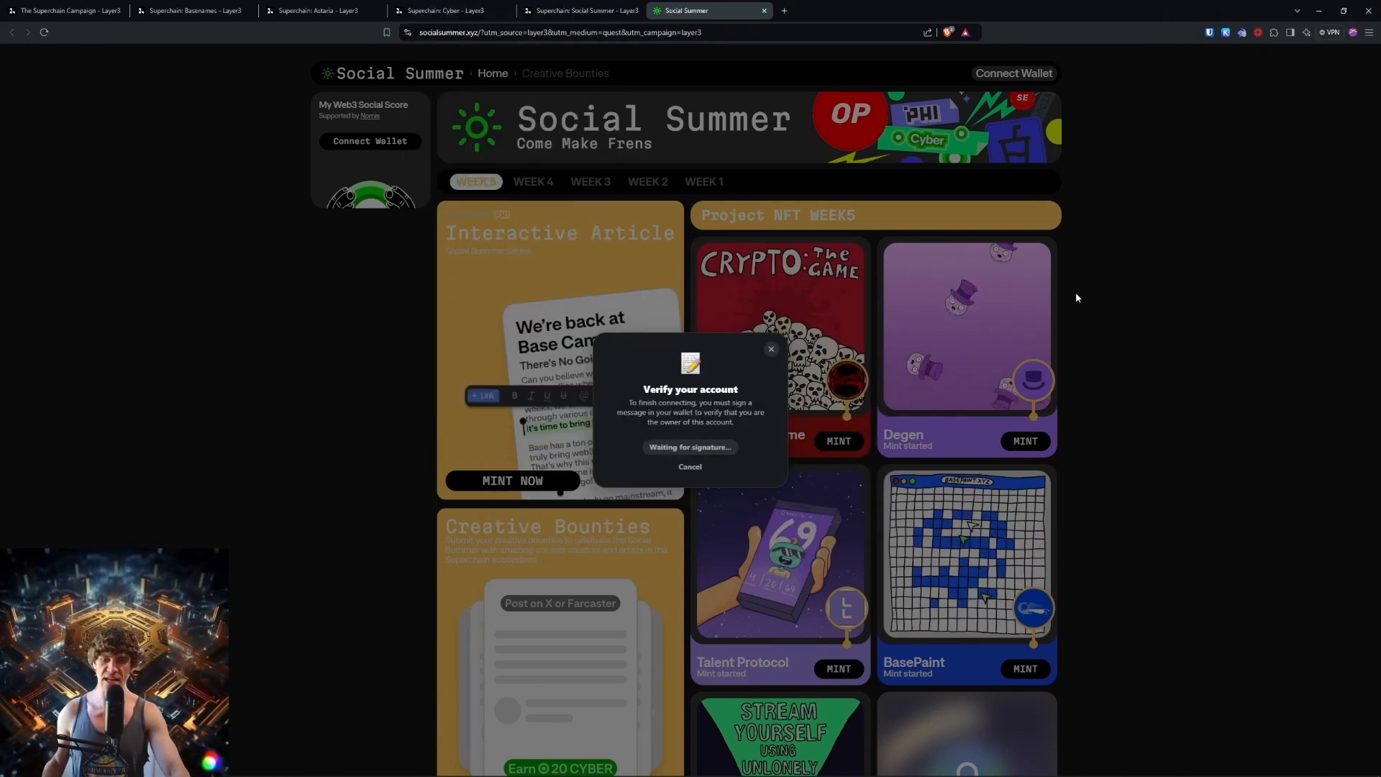
pyautogui.click(560, 387)
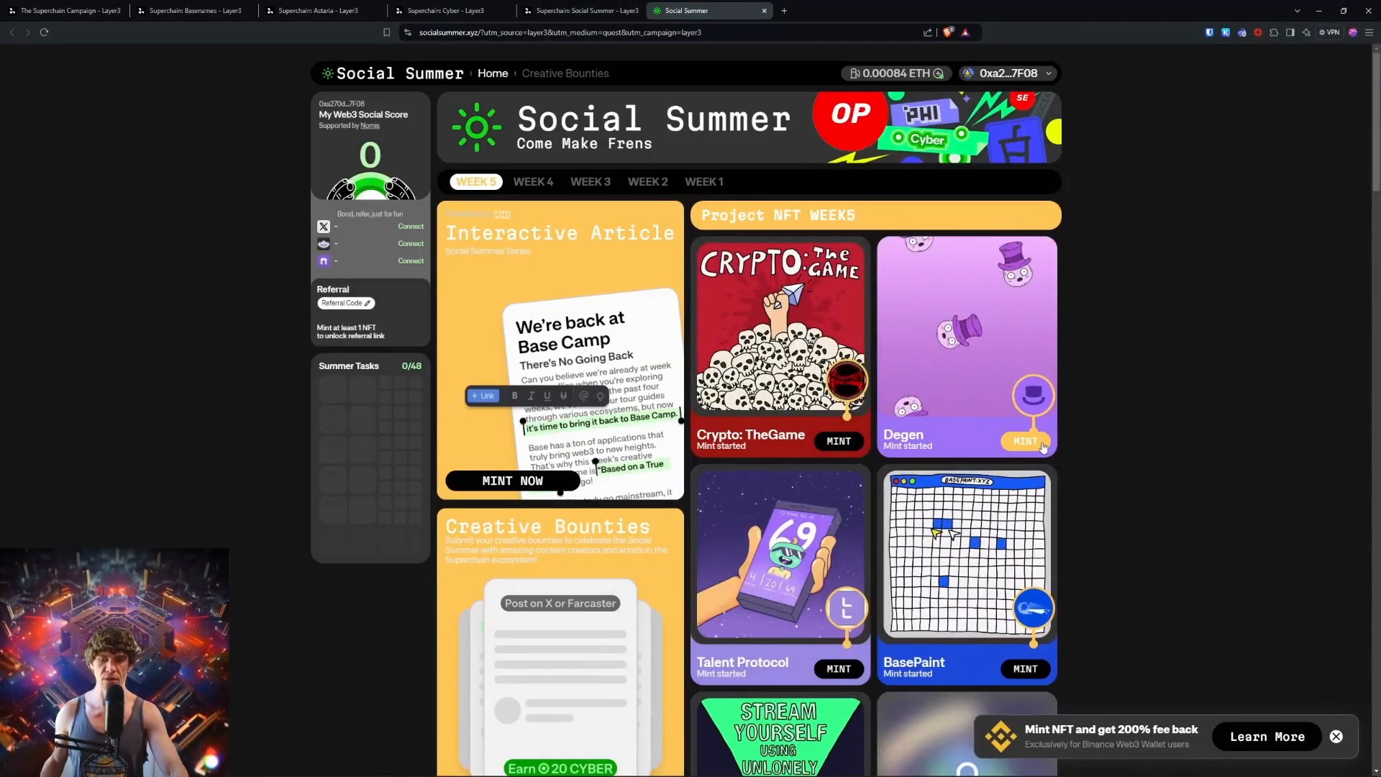
# Step: Mint 1 Degen NFT from the Week 5 projects, paying from Cyber and signing the transaction in Rabby Wallet
pyautogui.scroll(-1, 1161, 540)
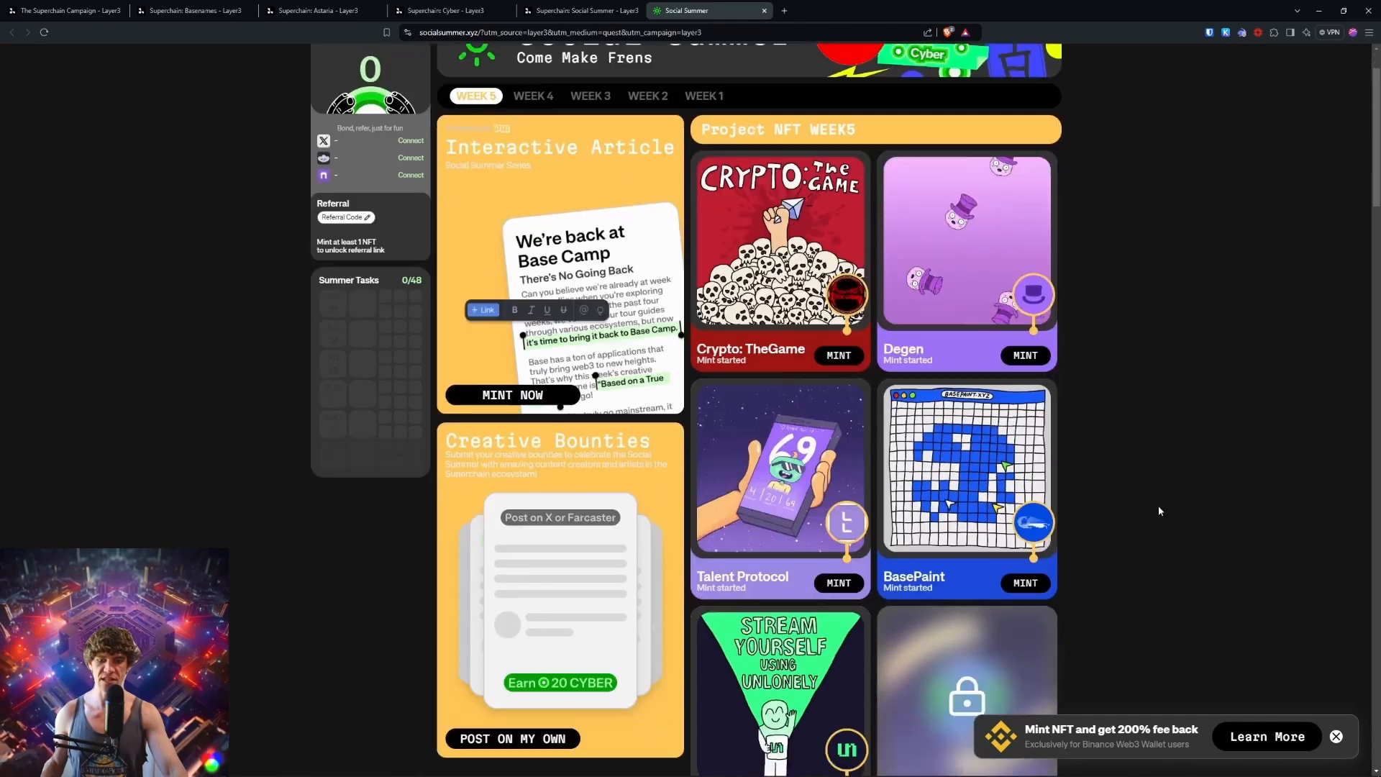
pyautogui.scroll(1, 1122, 417)
pyautogui.click(1022, 338)
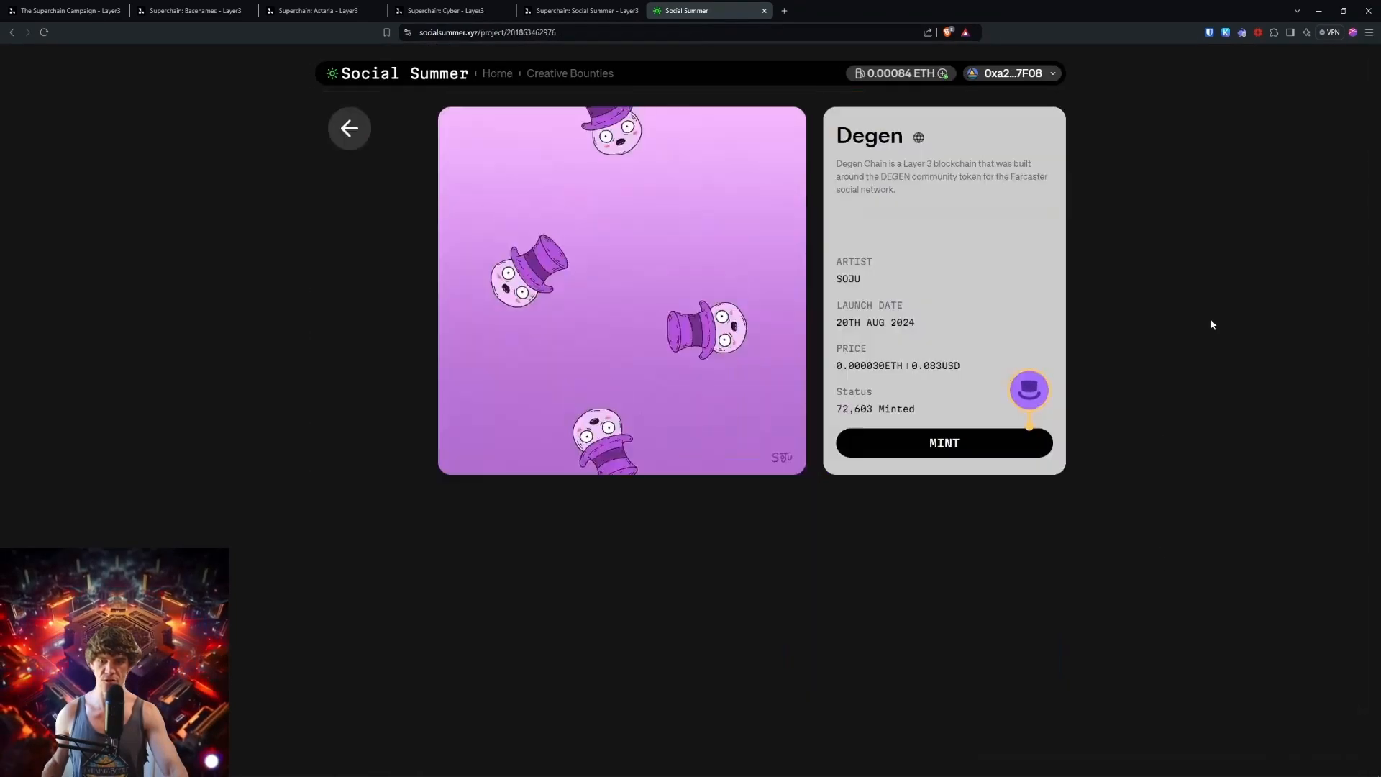
pyautogui.click(925, 452)
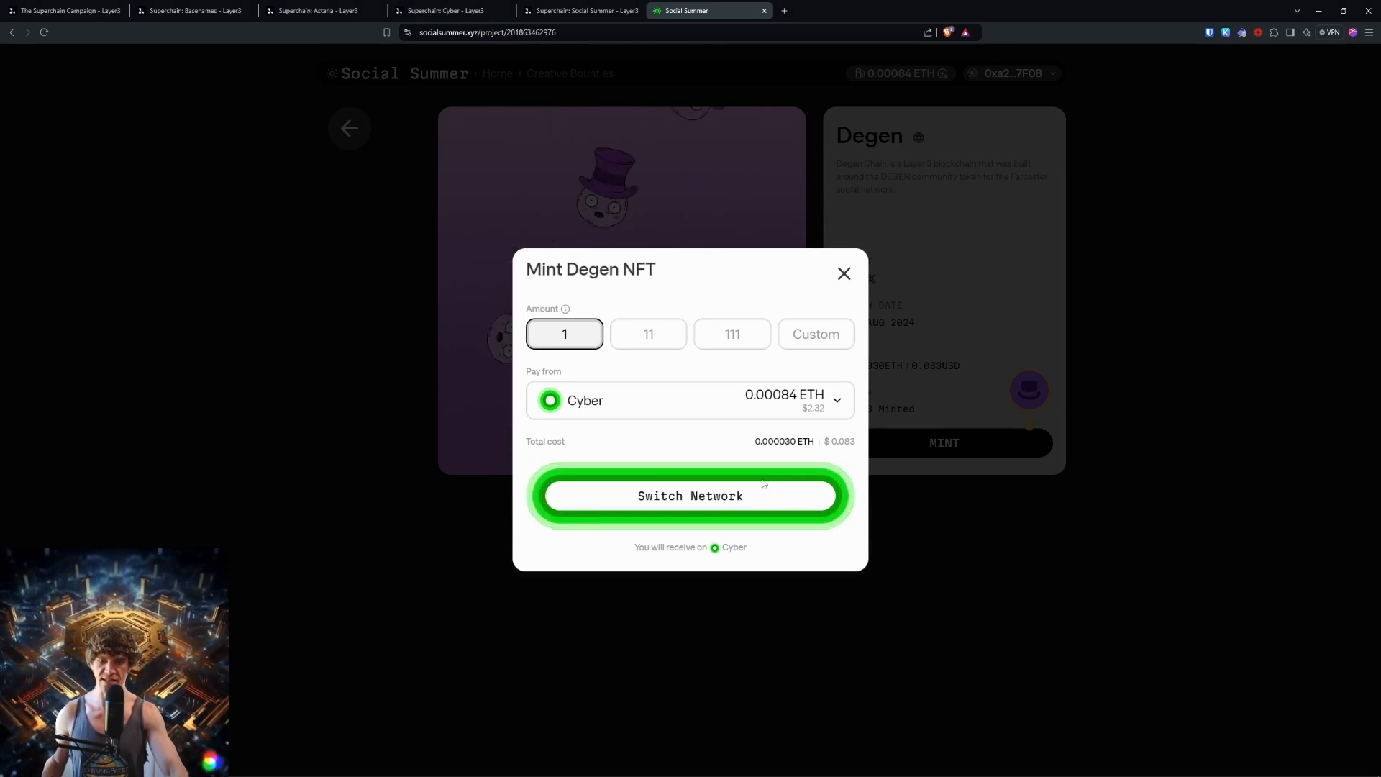
pyautogui.click(741, 505)
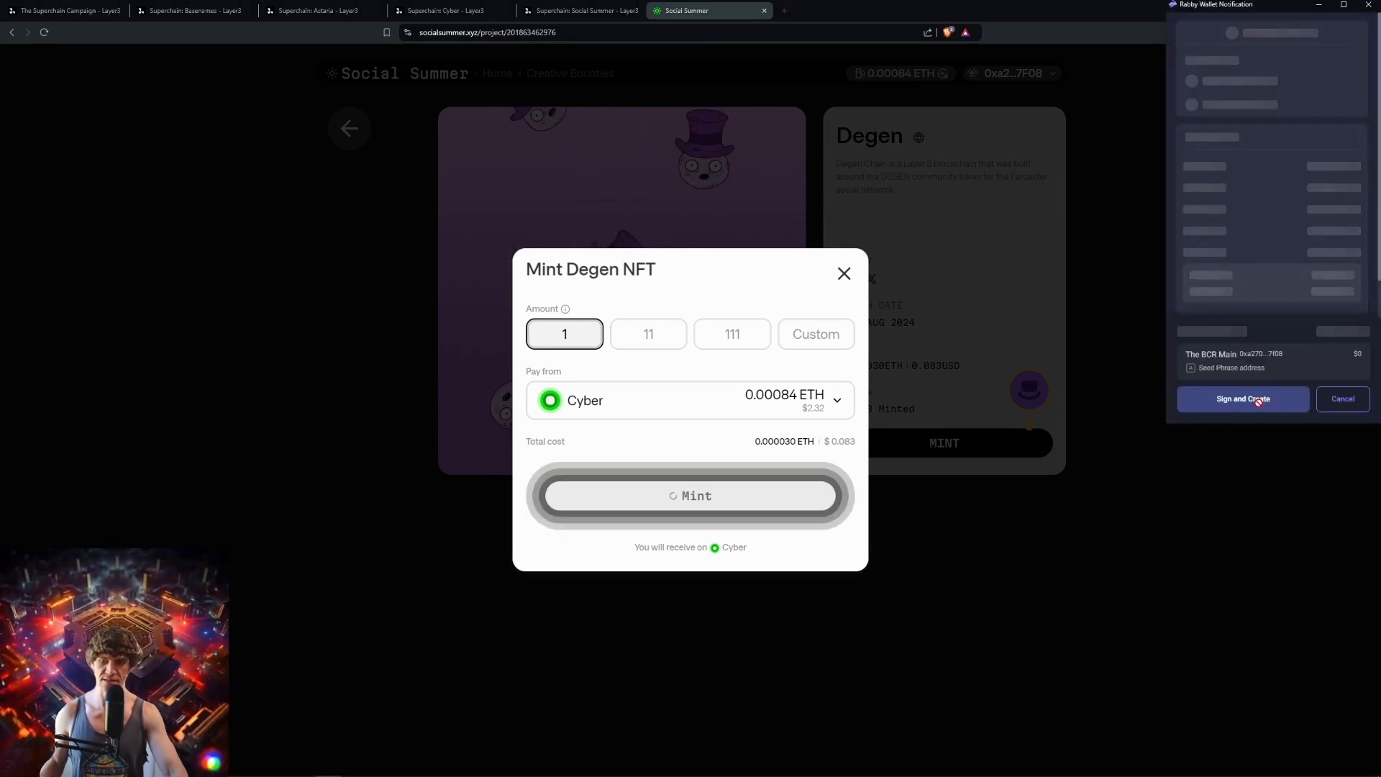
pyautogui.click(1248, 402)
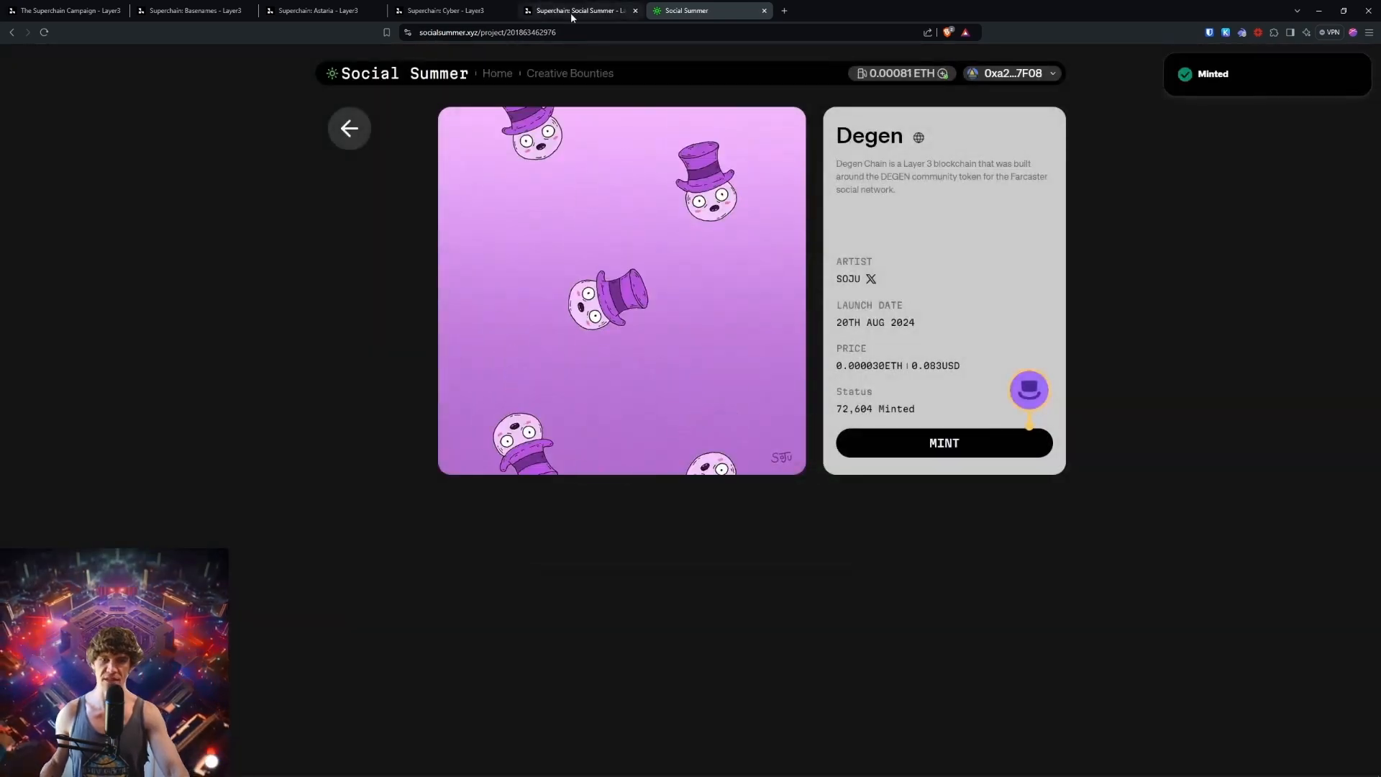
# Step: Verify the Superchain: Social Summer quest's Mint on Cyber task and return to The Superchain Campaign overview
pyautogui.click(579, 11)
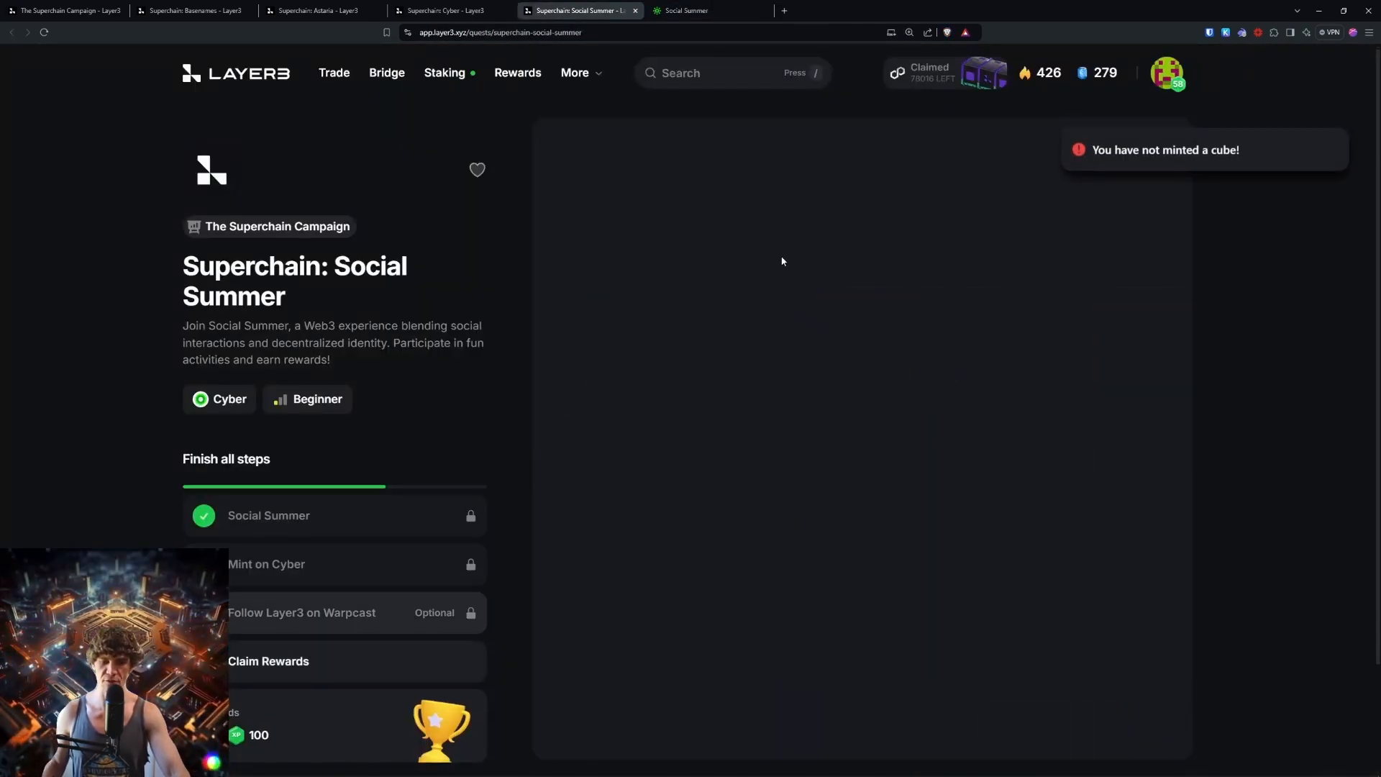
pyautogui.hotkey('ctrl', 'shift', 'Tab')
pyautogui.click(322, 9)
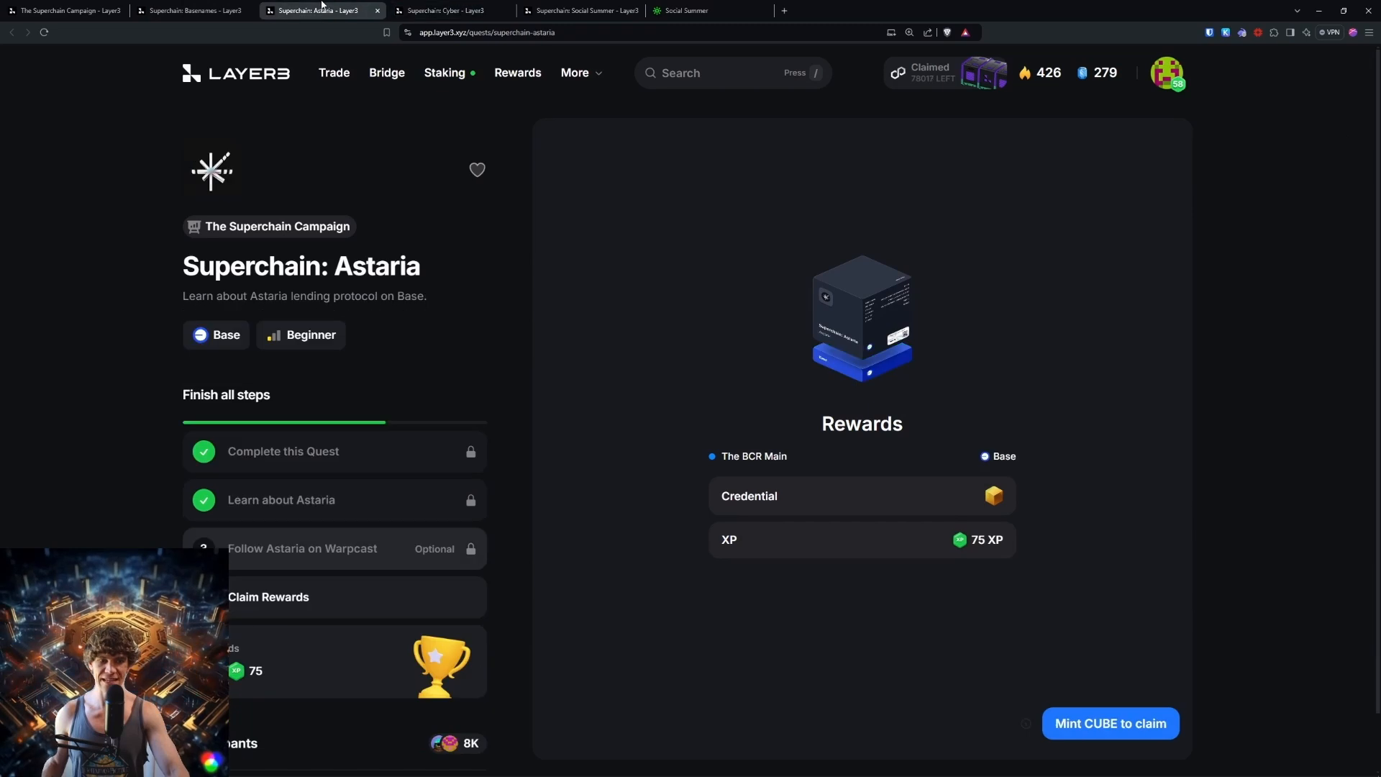
pyautogui.hotkey('ctrl', '1')
pyautogui.scroll(10, 300, 321)
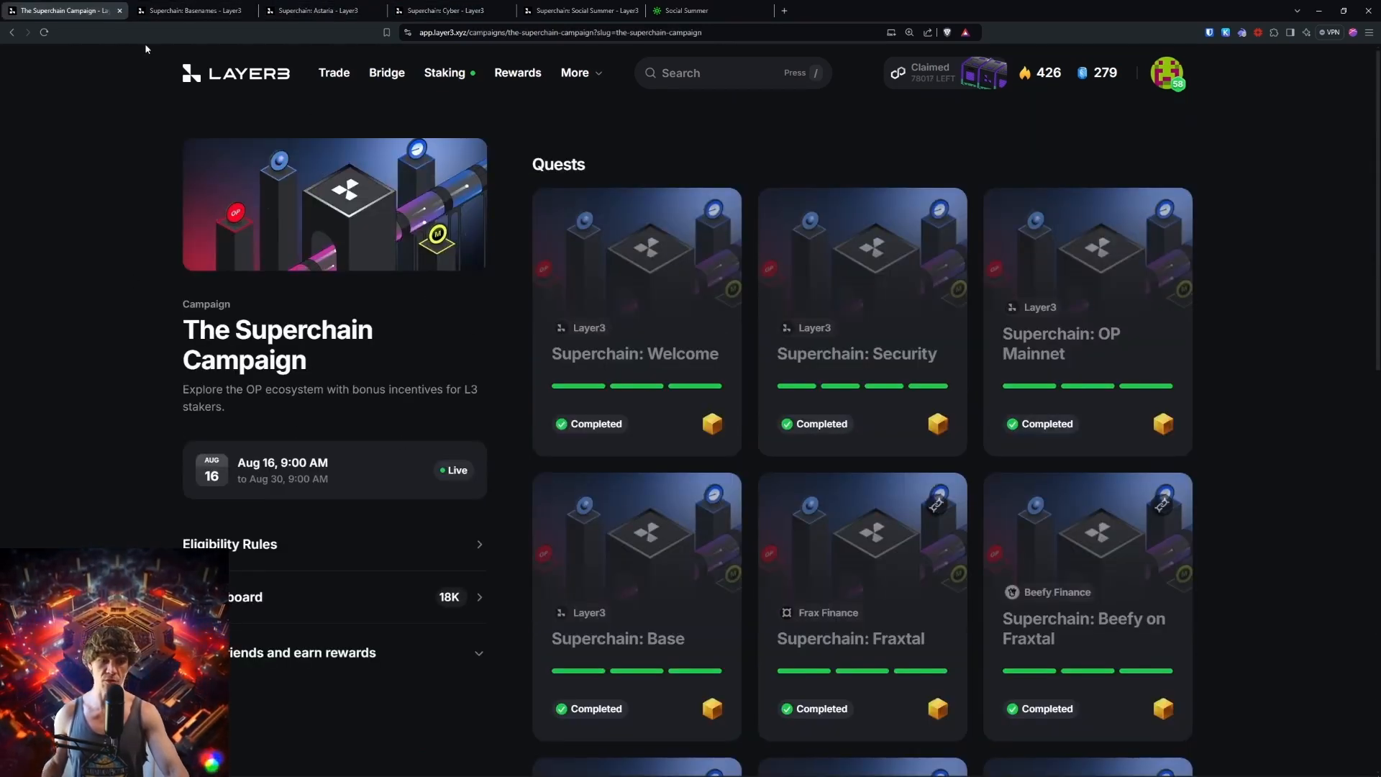
# Step: Return to the Social Summer site's project list and look through the Week 1 and Week 2 NFTs
pyautogui.click(627, 11)
pyautogui.click(745, 6)
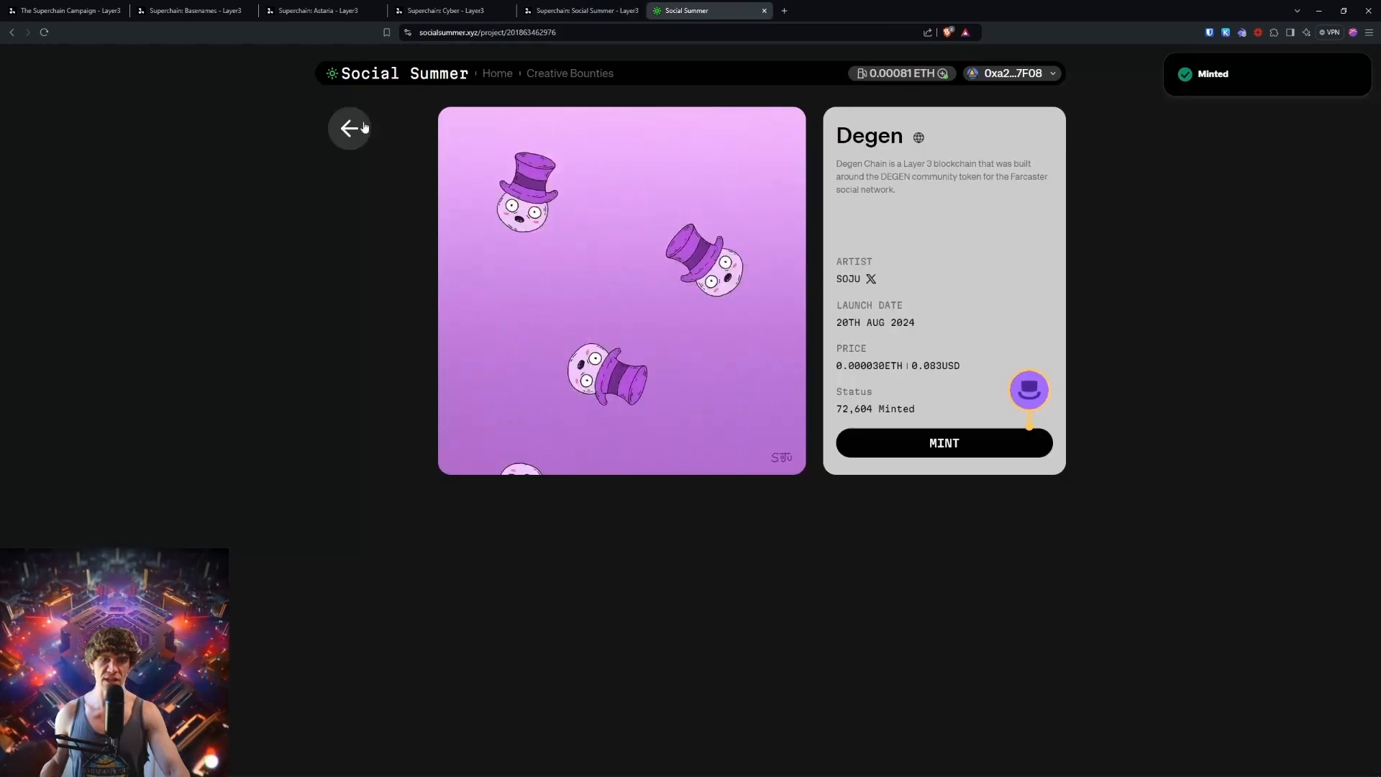
pyautogui.click(348, 127)
pyautogui.scroll(5, 698, 186)
pyautogui.click(702, 181)
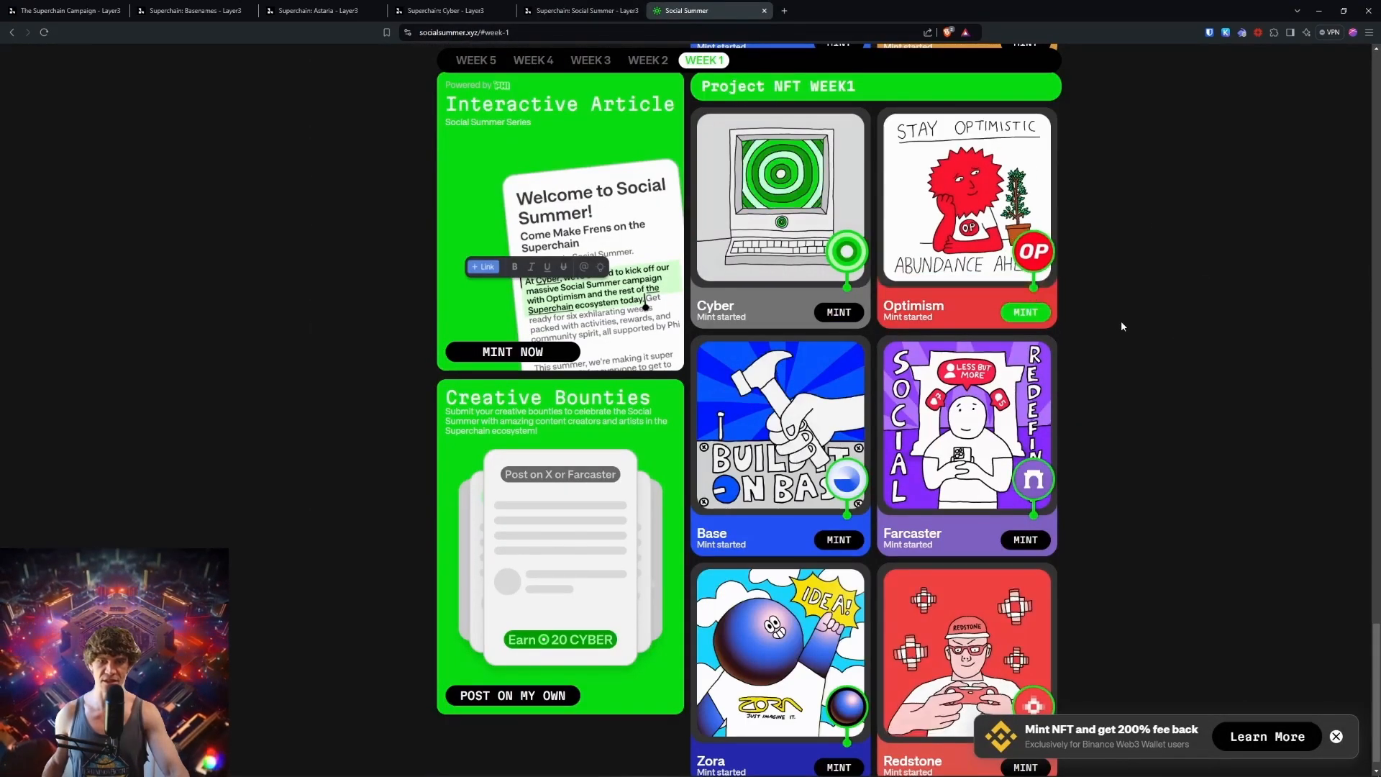
pyautogui.scroll(-1, 1114, 375)
pyautogui.scroll(15, 1114, 392)
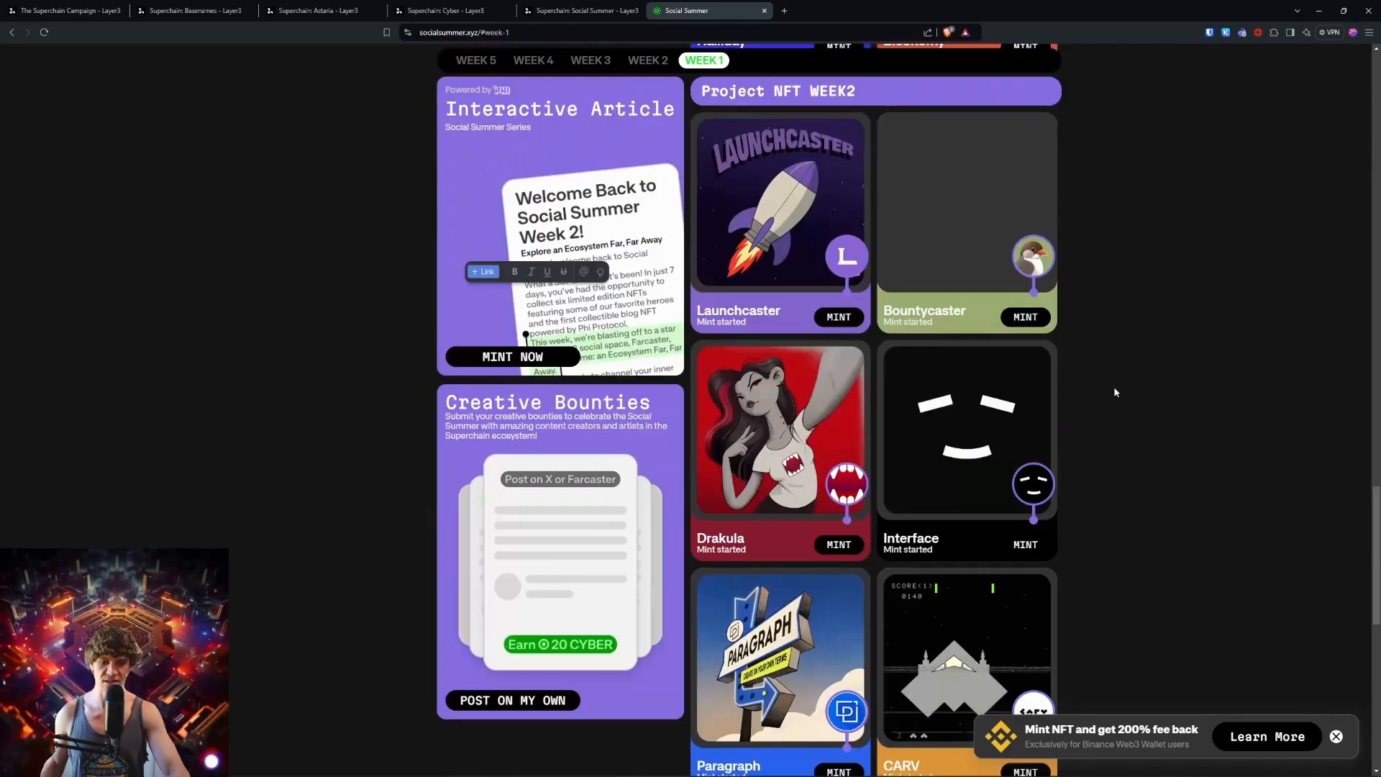
# Step: Check the mint details of Week 5's Crypto: TheGame NFT, then return to the project list and look over the Week 5 and Week 4 projects
pyautogui.scroll(3, 1179, 301)
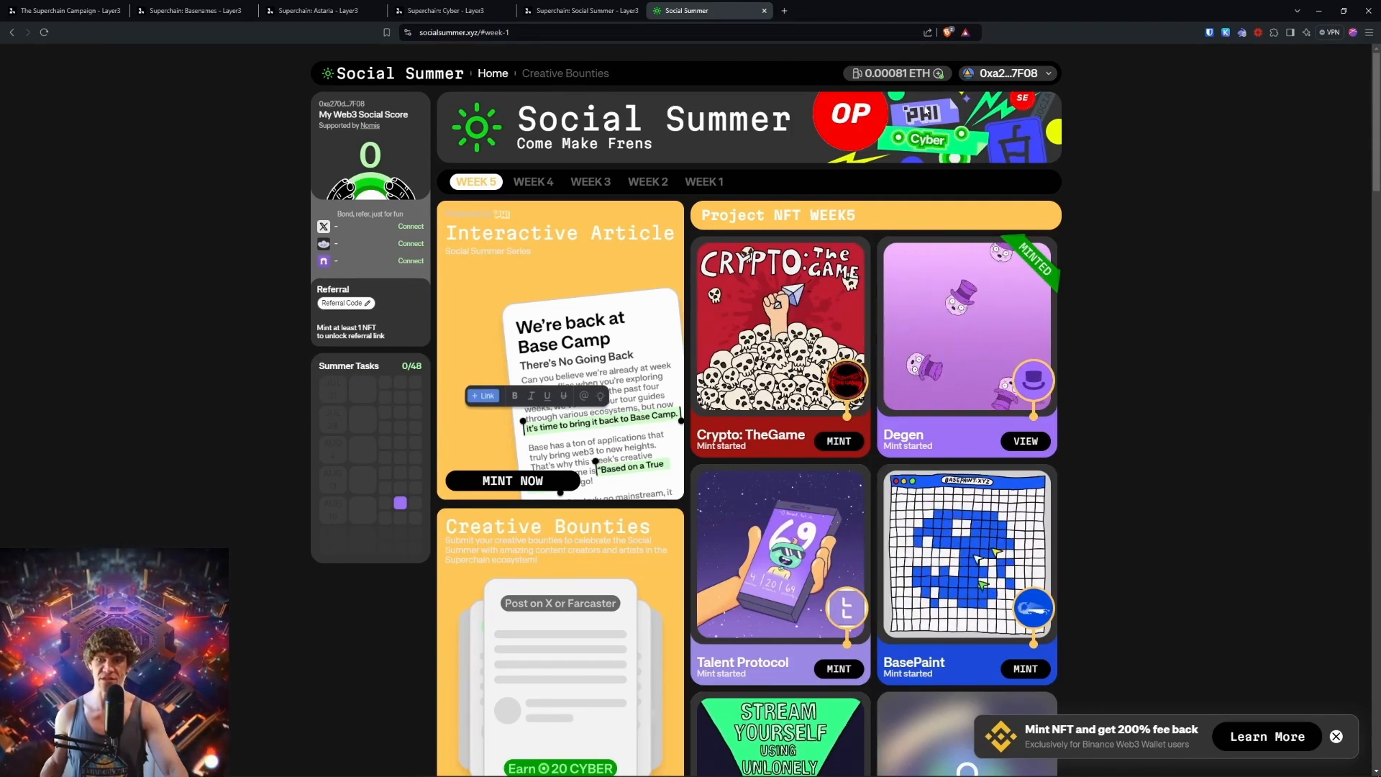
pyautogui.click(846, 442)
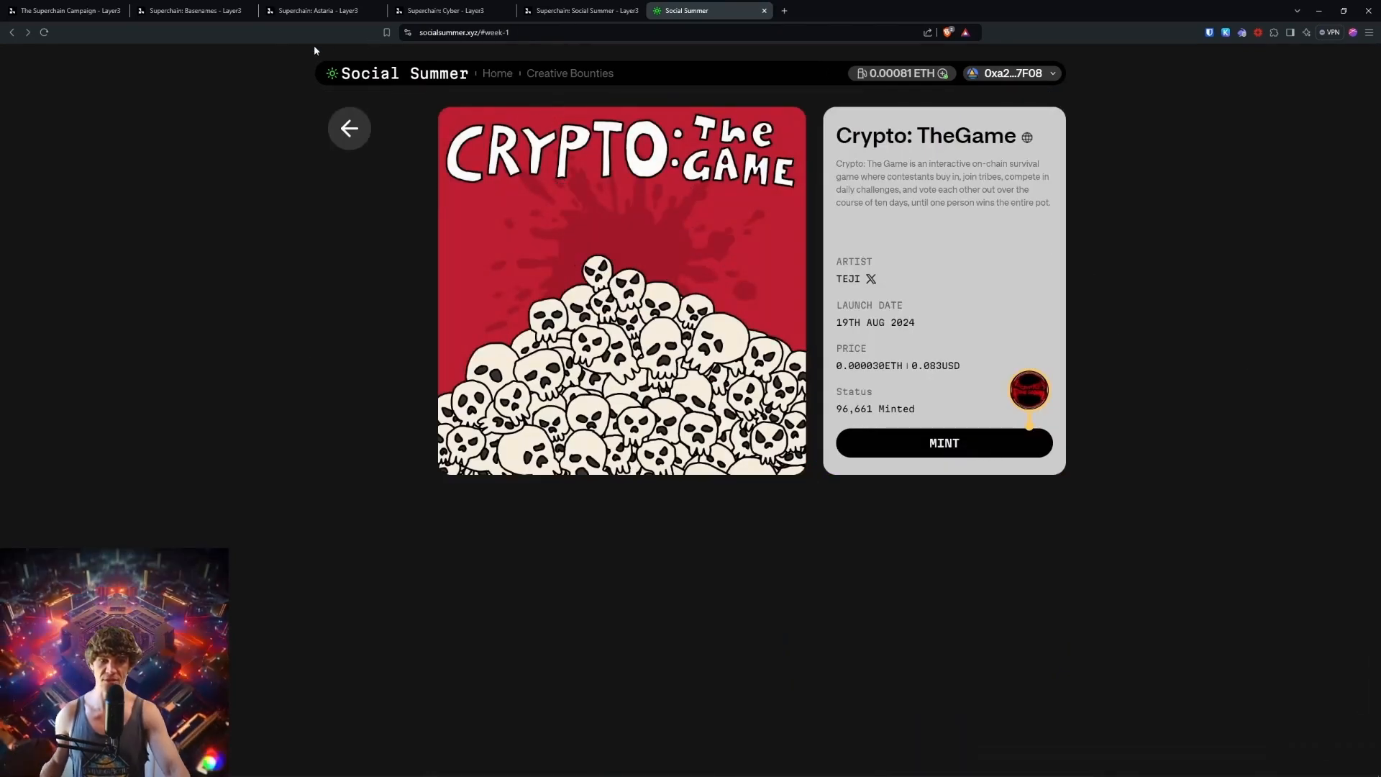
pyautogui.click(350, 128)
pyautogui.scroll(-5, 1079, 447)
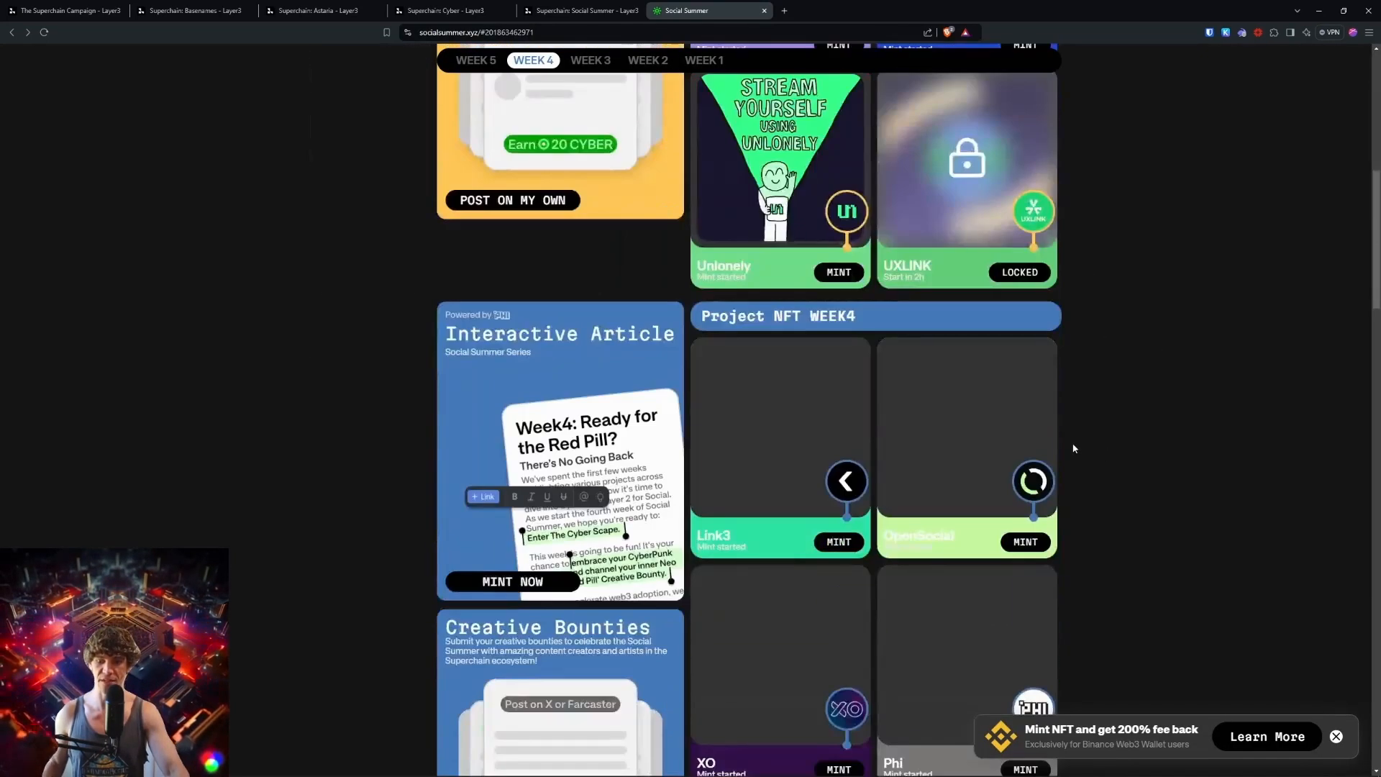
pyautogui.scroll(4, 1175, 293)
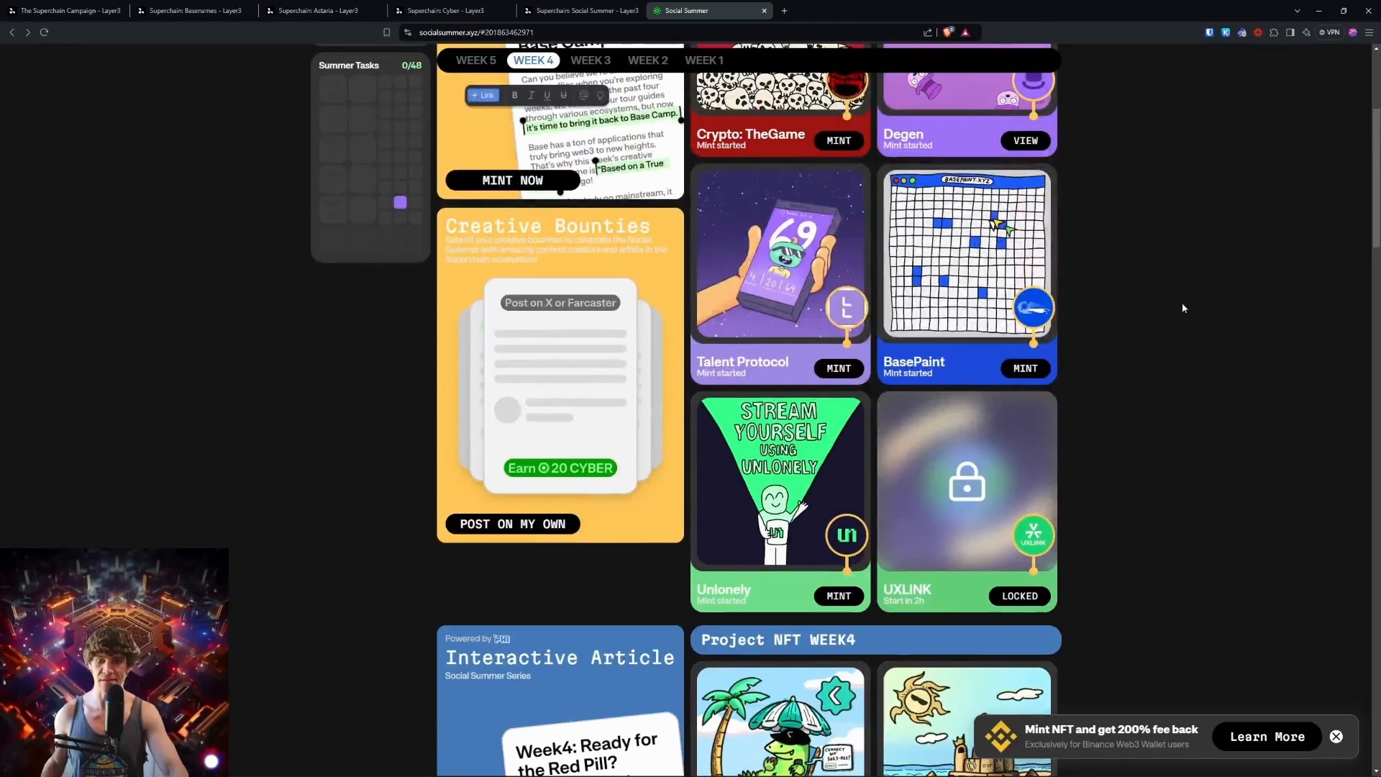
pyautogui.scroll(-5, 1178, 305)
# Step: Return to The Superchain Campaign overview on Layer3 and review the progress of its quests, including Superchain: L3 Stakers Rewards
pyautogui.click(571, 9)
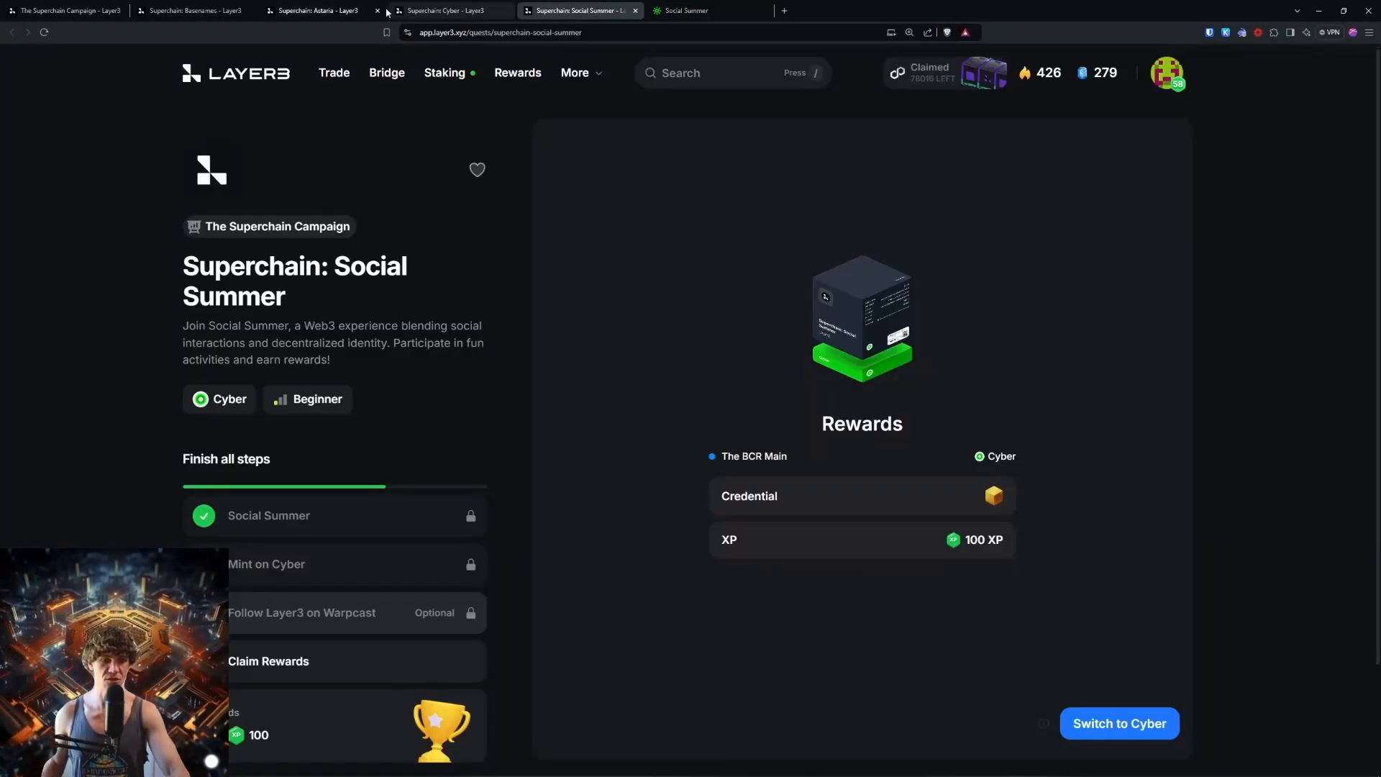
pyautogui.click(66, 10)
pyautogui.scroll(-10, 1309, 407)
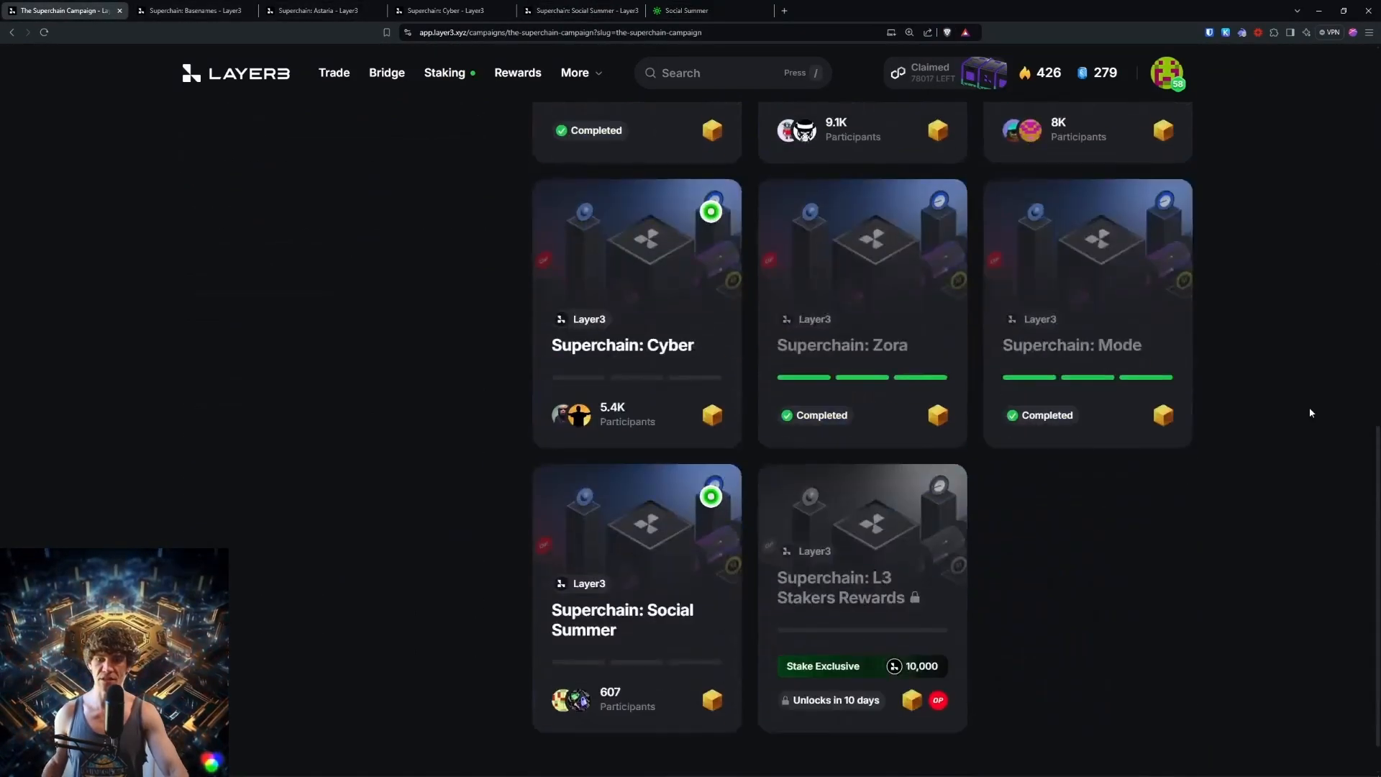
pyautogui.scroll(1, 798, 449)
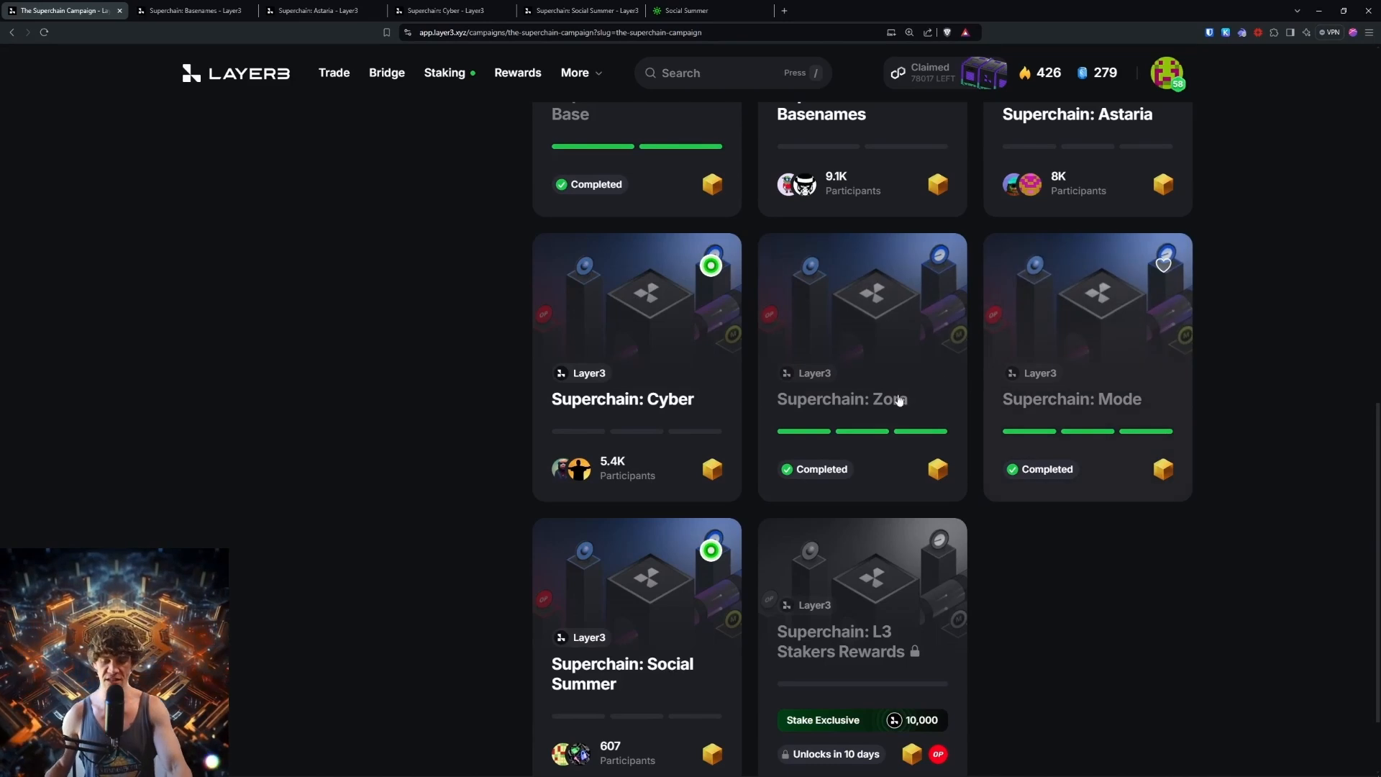
pyautogui.scroll(7, 420, 329)
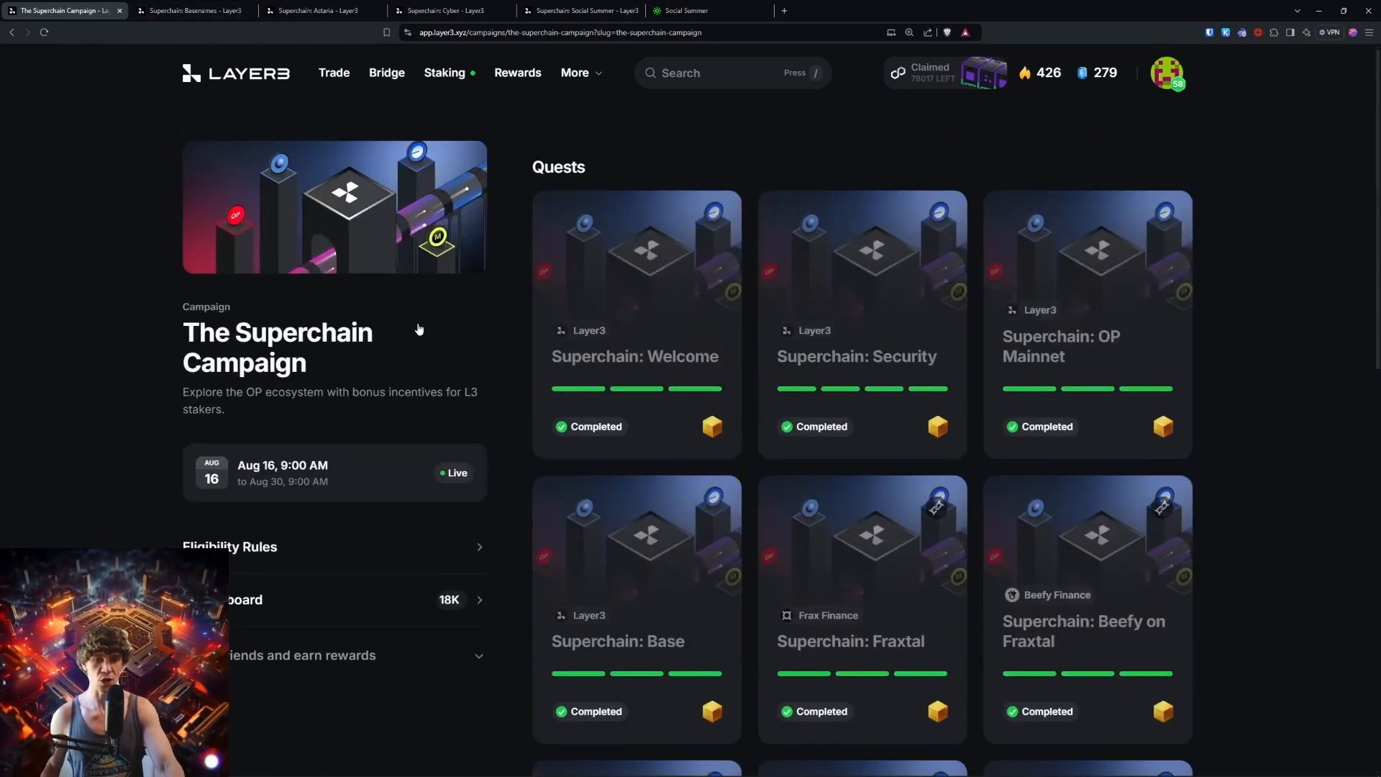